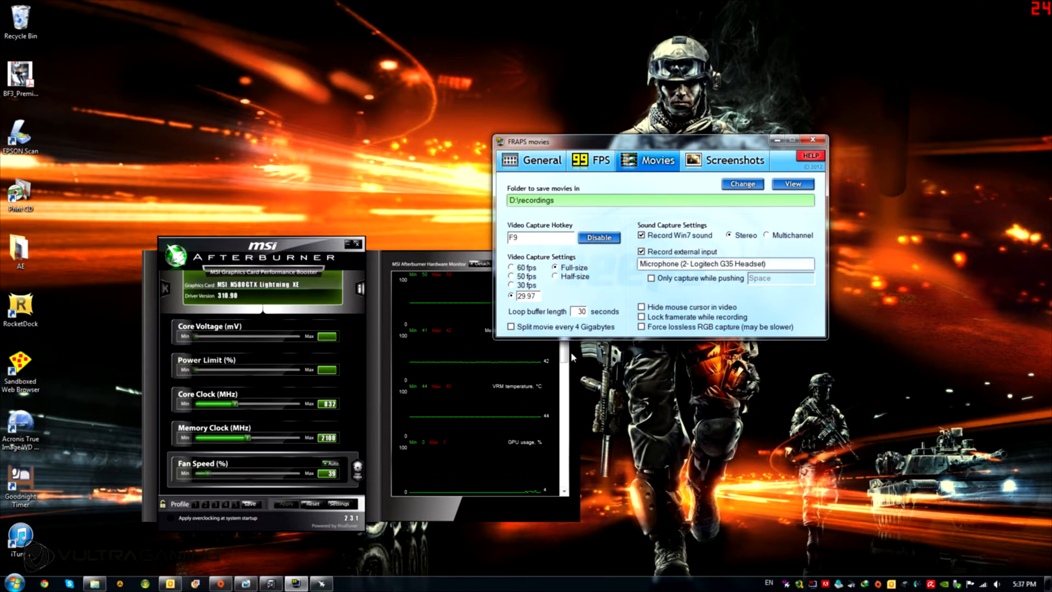
pyautogui.click(566, 358)
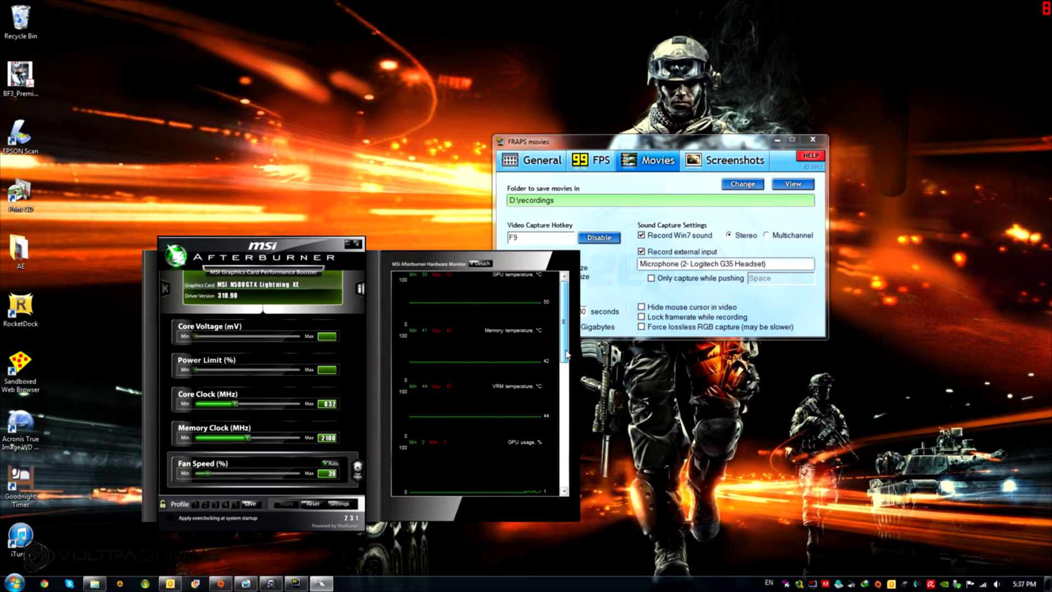
pyautogui.click(539, 146)
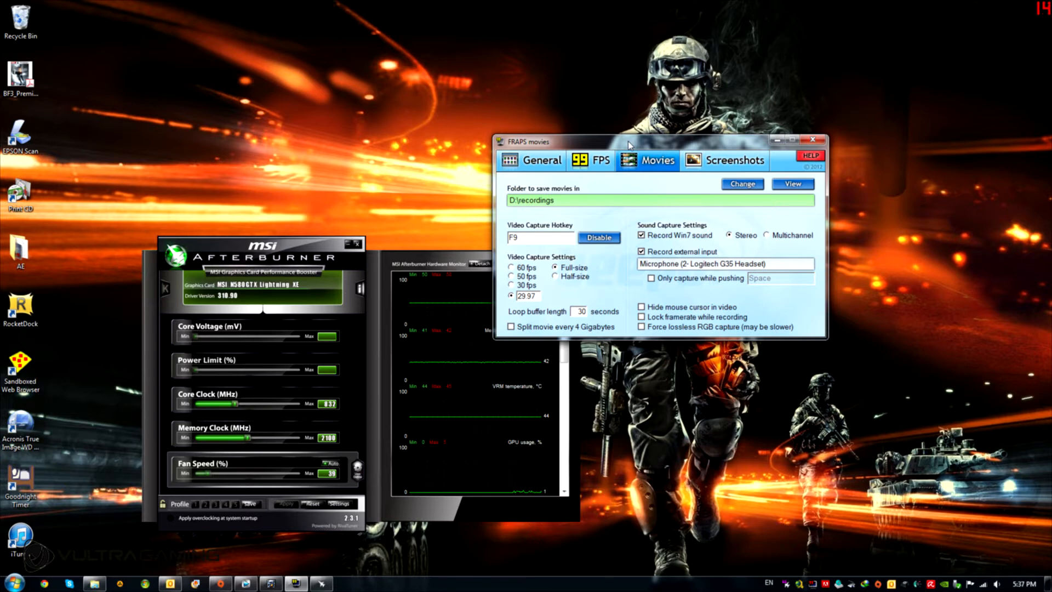
pyautogui.moveTo(629, 145); pyautogui.dragTo(635, 144)
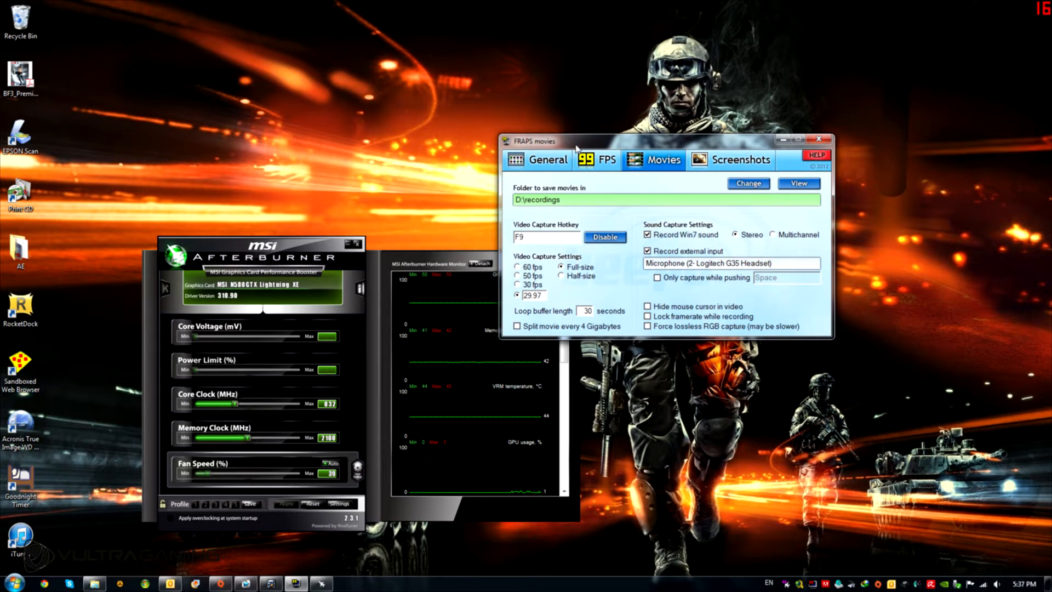
pyautogui.moveTo(570, 140); pyautogui.dragTo(652, 106)
pyautogui.moveTo(310, 248); pyautogui.dragTo(269, 250)
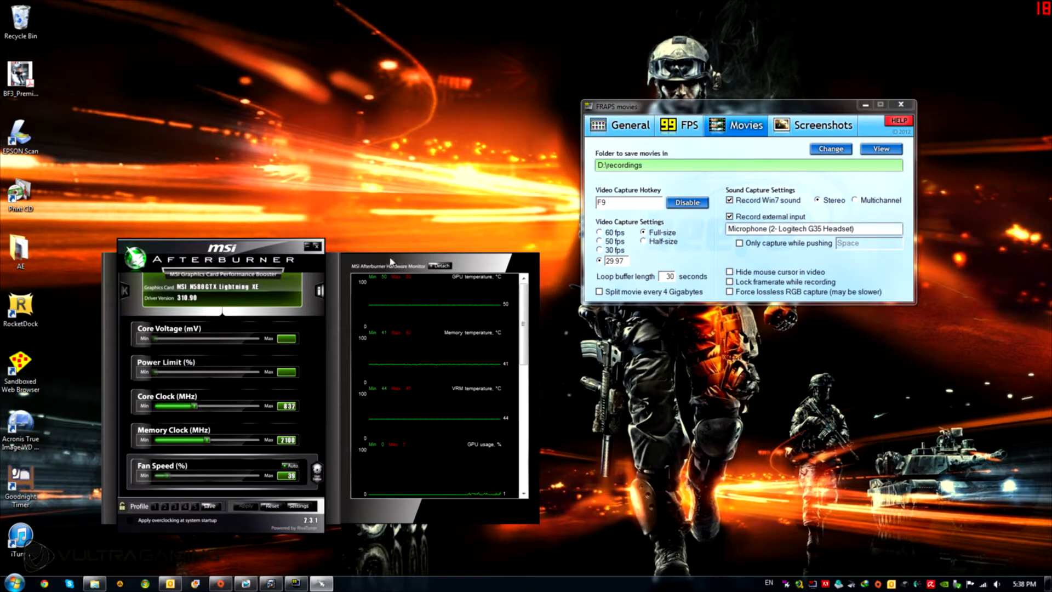
pyautogui.moveTo(391, 262); pyautogui.dragTo(433, 249)
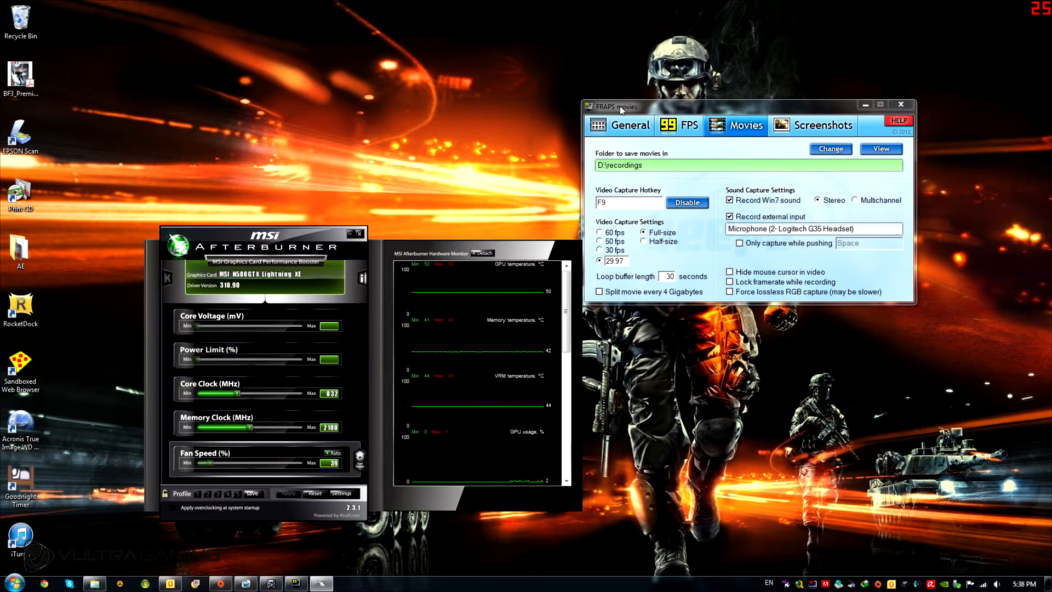
pyautogui.moveTo(620, 108); pyautogui.dragTo(545, 158)
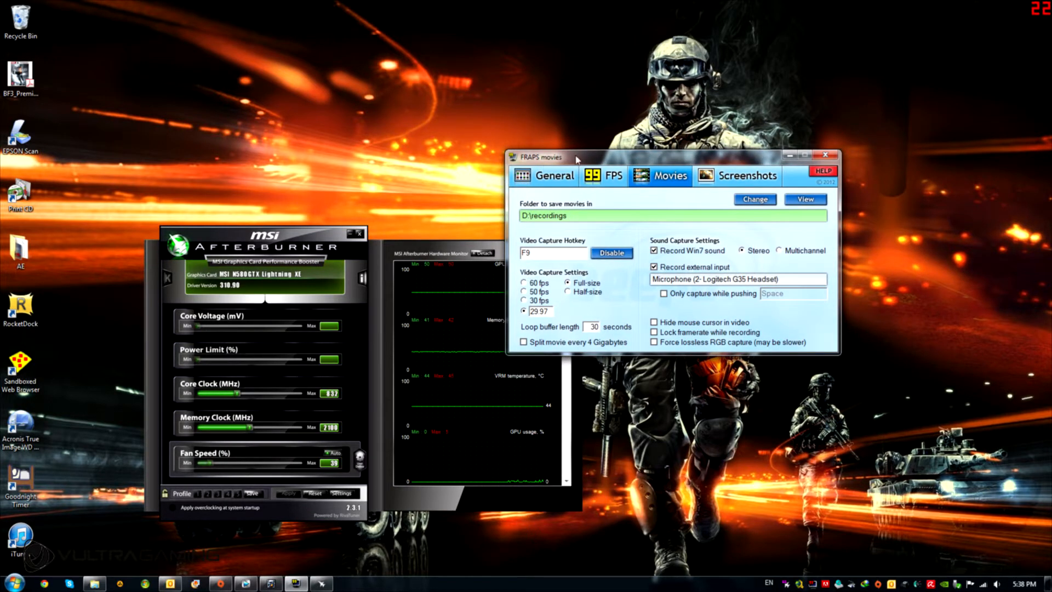
pyautogui.click(323, 240)
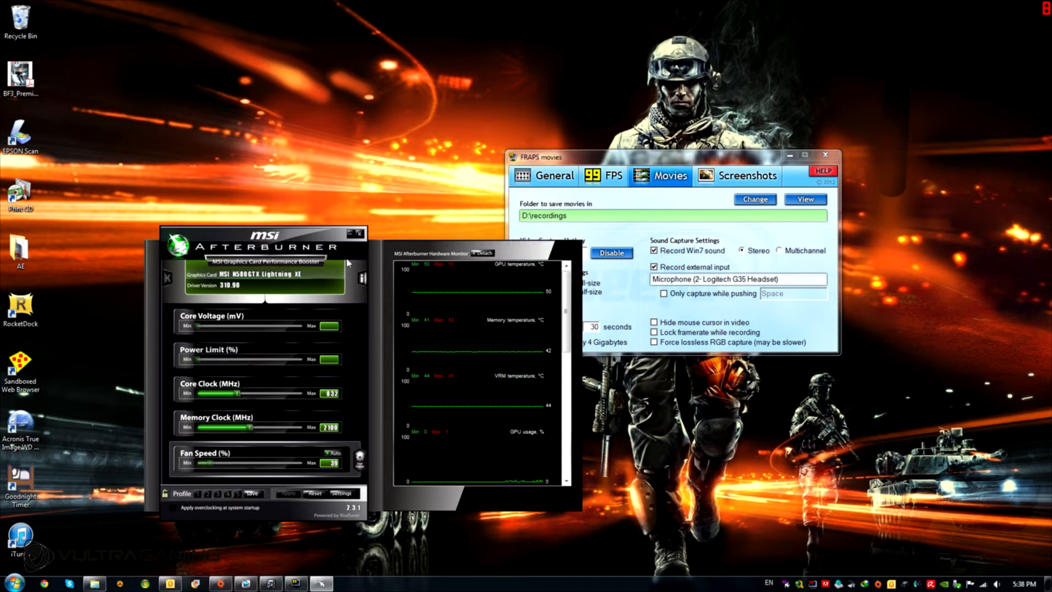
pyautogui.click(631, 156)
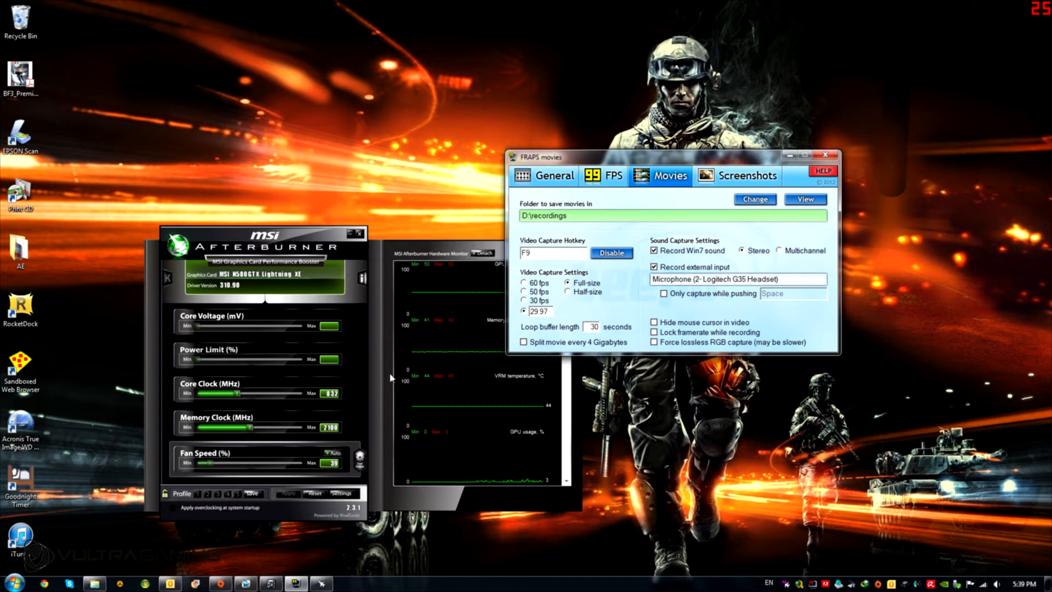
pyautogui.click(383, 285)
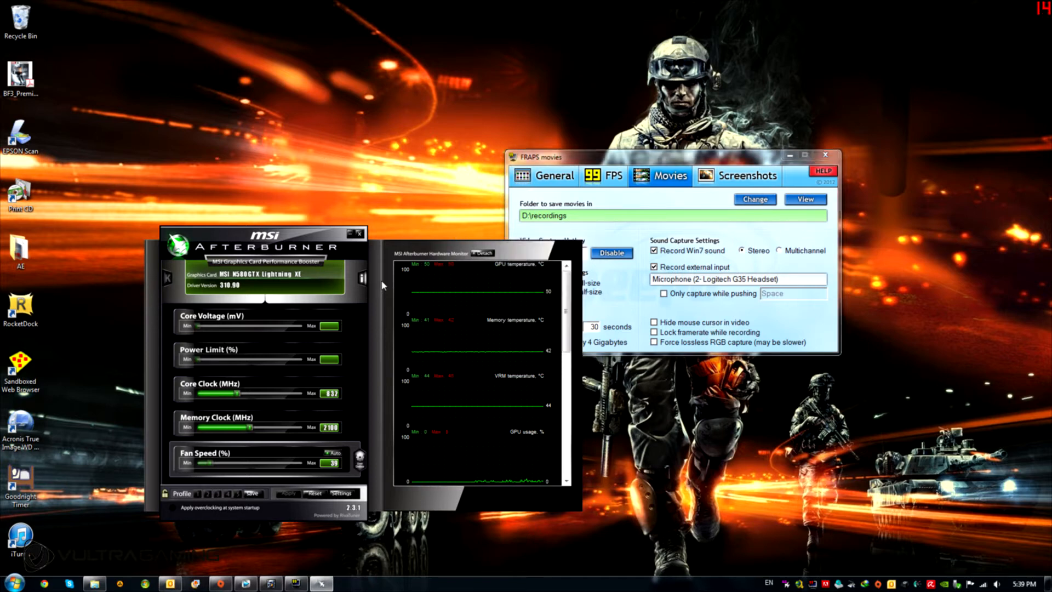
# Review the video capture properties in the MSI Afterburner settings and close the dialog
pyautogui.click(341, 493)
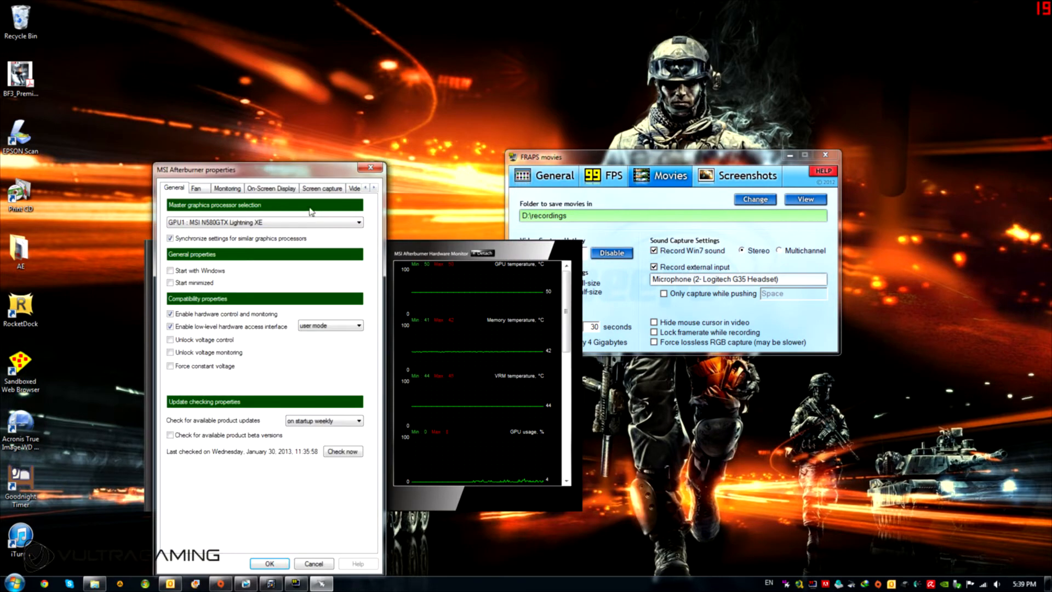
pyautogui.moveTo(300, 172); pyautogui.dragTo(428, 126)
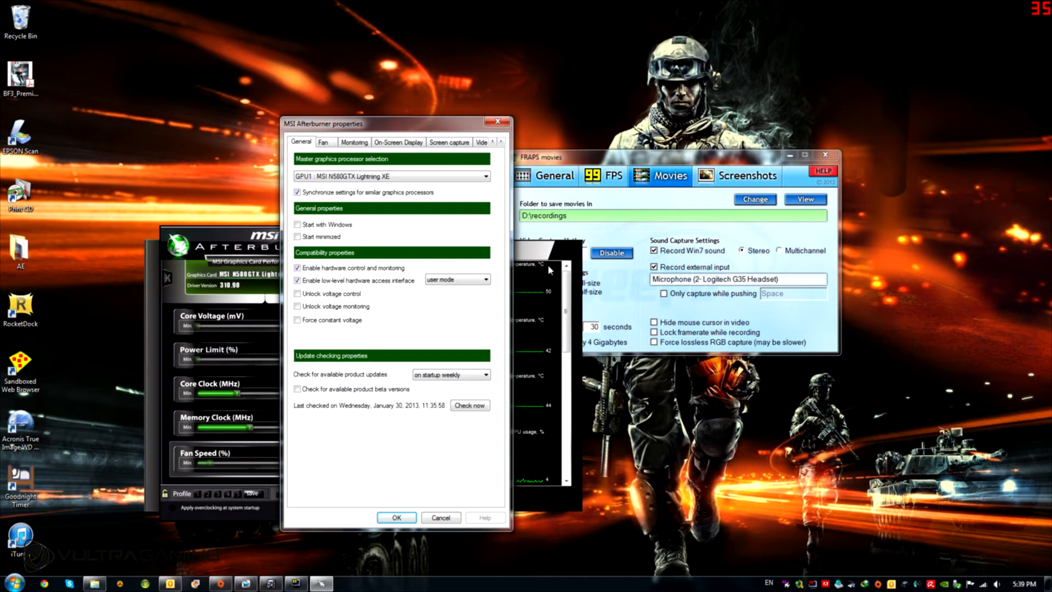
pyautogui.click(501, 141)
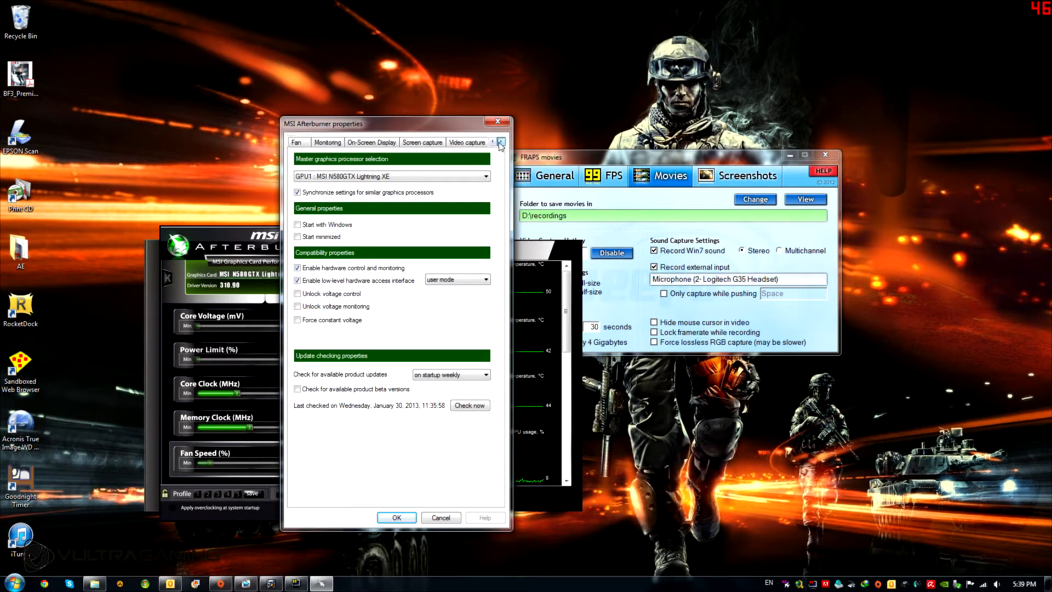
pyautogui.click(462, 143)
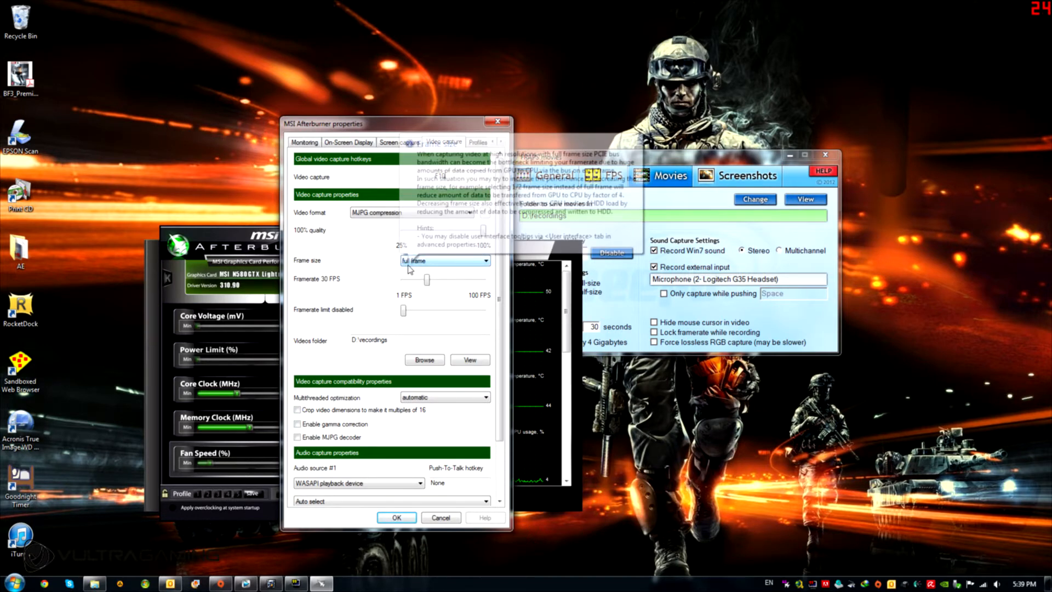
pyautogui.click(397, 517)
pyautogui.moveTo(643, 163); pyautogui.dragTo(590, 139)
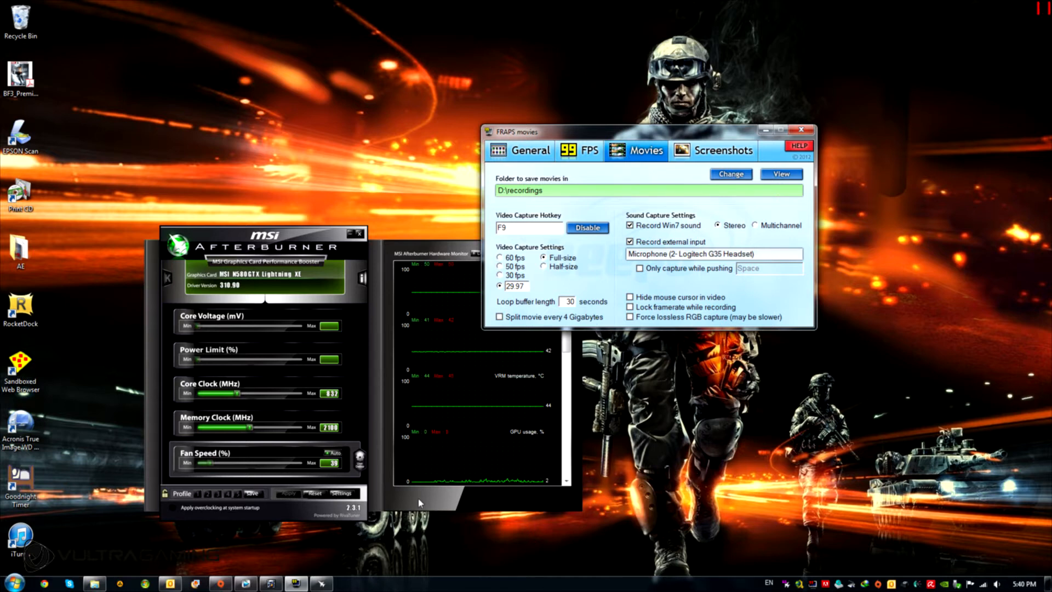
# Switch to Vegas Pro and ignore all missing files, leaving them offline, with the whole project shown on the timeline
pyautogui.click(245, 584)
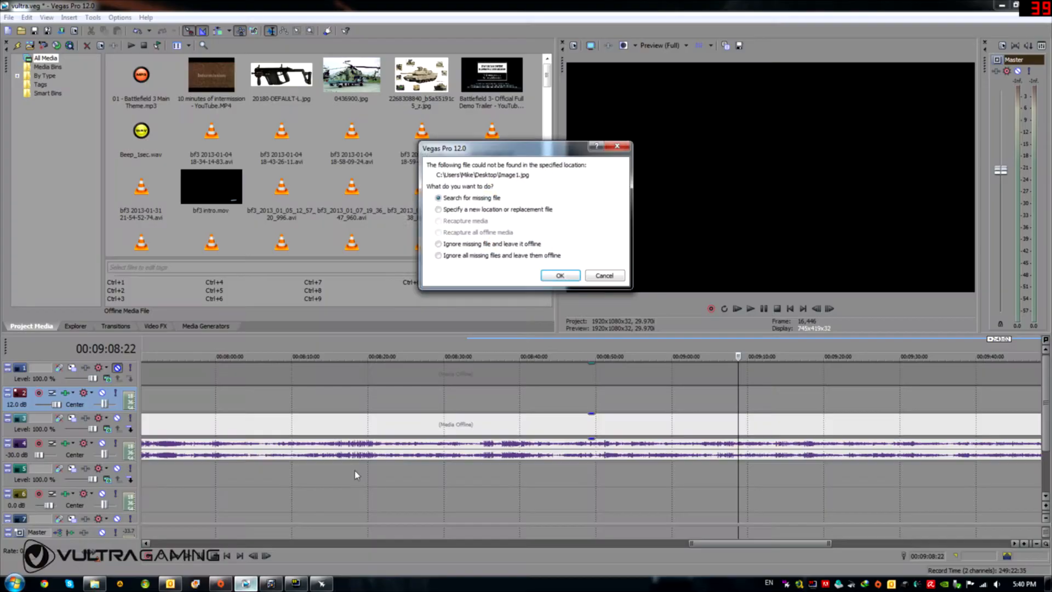
pyautogui.click(528, 255)
pyautogui.click(560, 275)
pyautogui.scroll(-2, 550, 393)
pyautogui.scroll(-5, 551, 394)
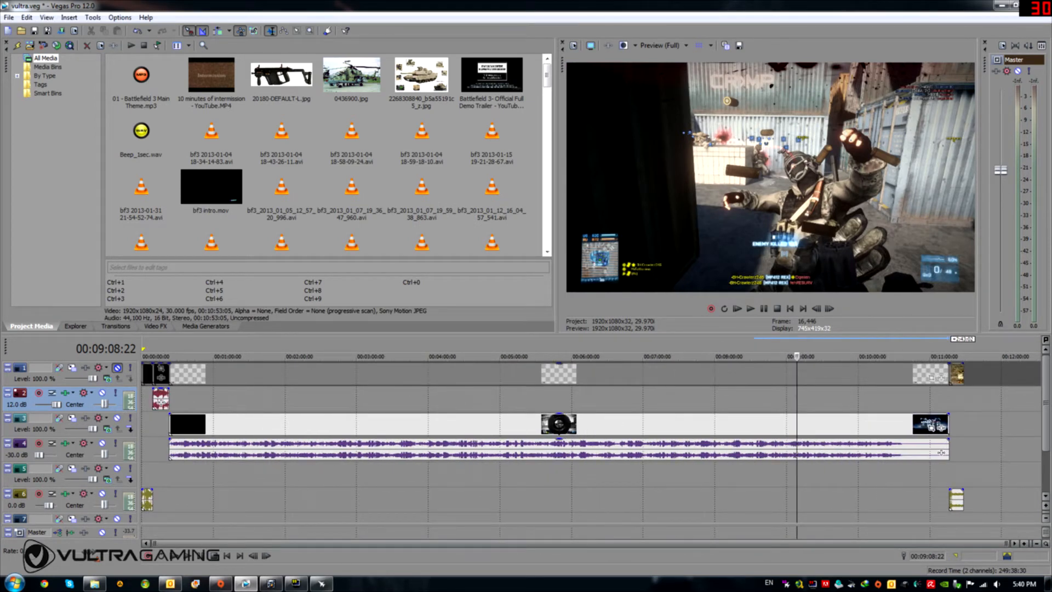
# Add a second copy of bf3_2013_02_05_15_54_26_664.avi from D:\recordings over the gameplay clip on track 3, and delete that copy
pyautogui.moveTo(220, 426)
pyautogui.mouseDown()
pyautogui.moveTo(234, 422)
pyautogui.moveTo(221, 422)
pyautogui.mouseUp()
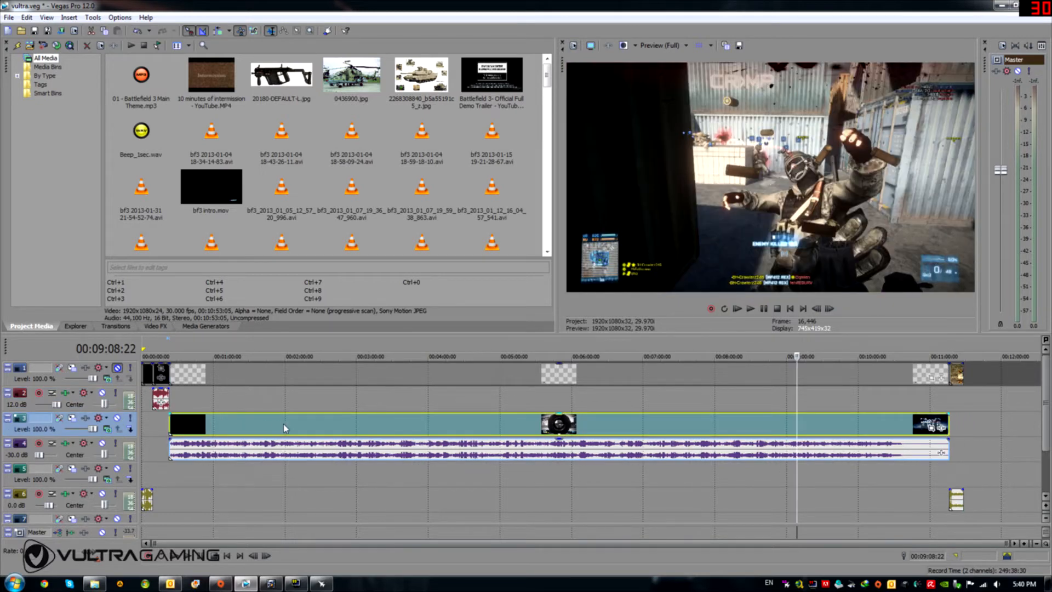
pyautogui.click(94, 583)
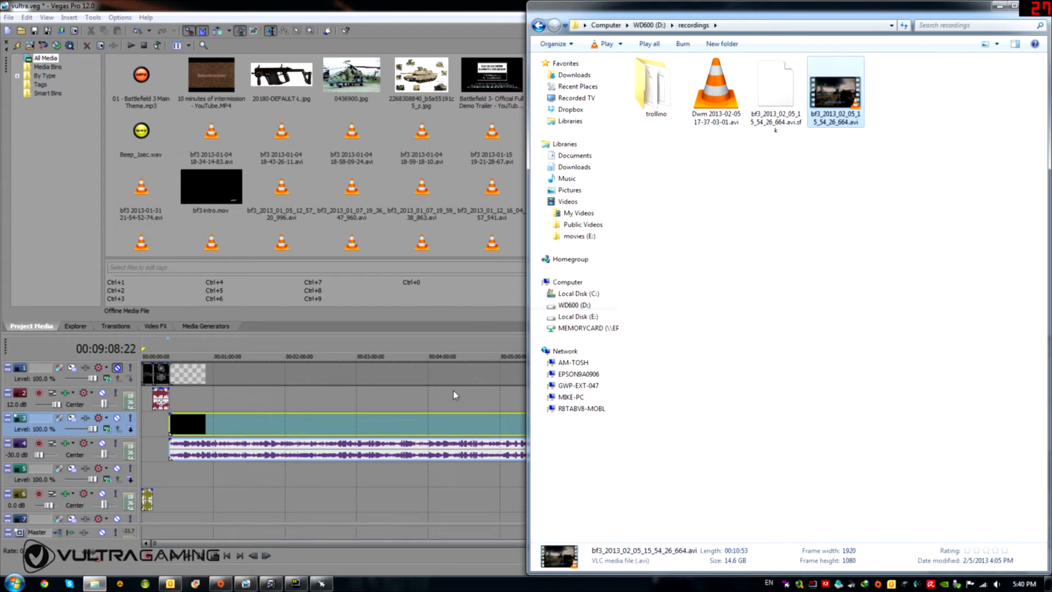
pyautogui.moveTo(838, 96); pyautogui.dragTo(236, 419)
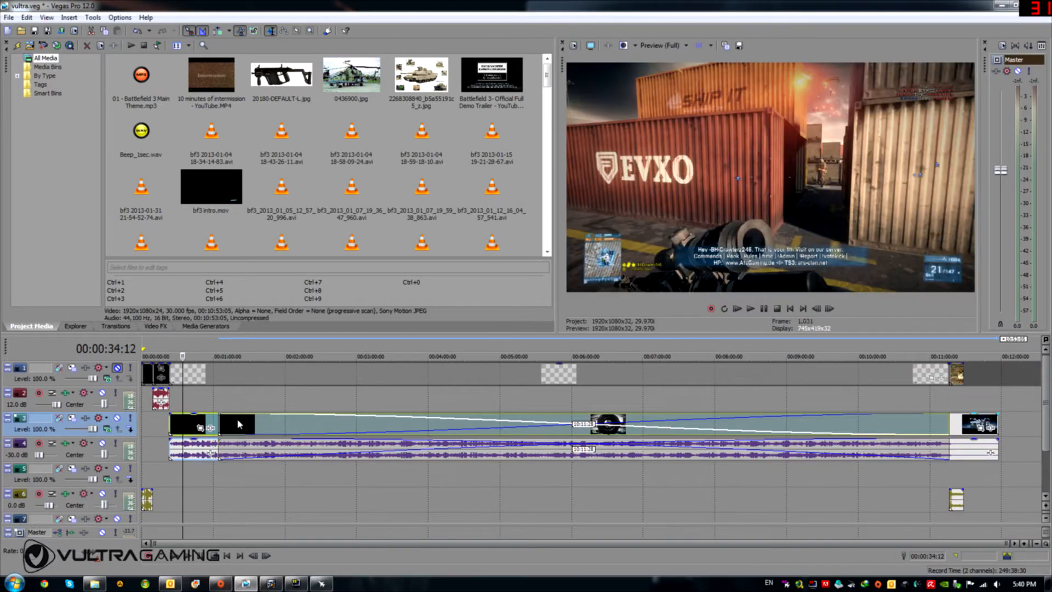
pyautogui.press('Delete')
pyautogui.moveTo(374, 422); pyautogui.dragTo(325, 431)
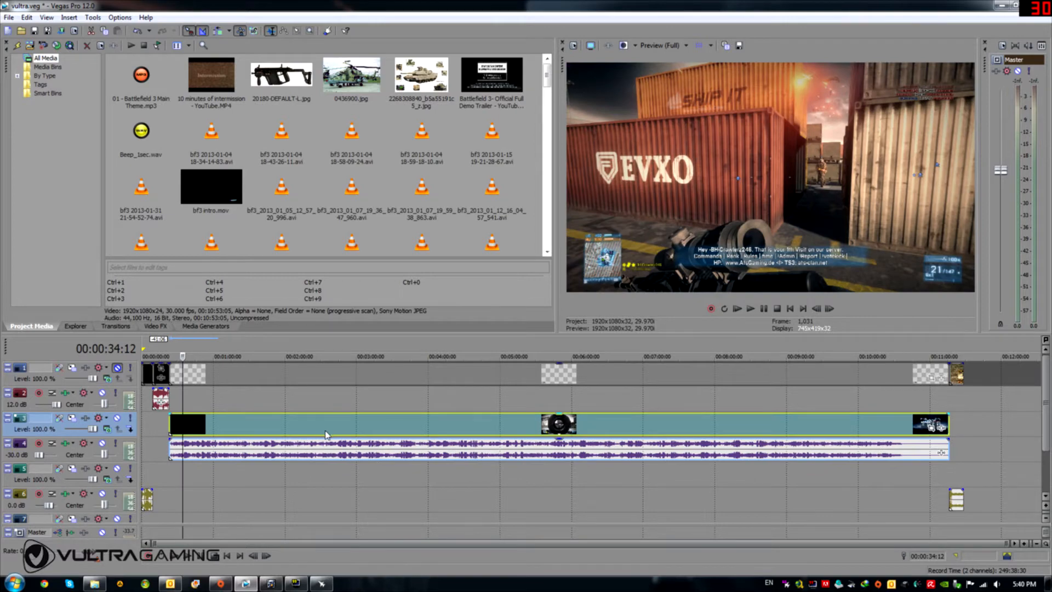
# Play the gameplay footage twice starting from 00:09:06:26 on the timeline
pyautogui.click(773, 398)
pyautogui.moveTo(772, 398); pyautogui.dragTo(793, 398)
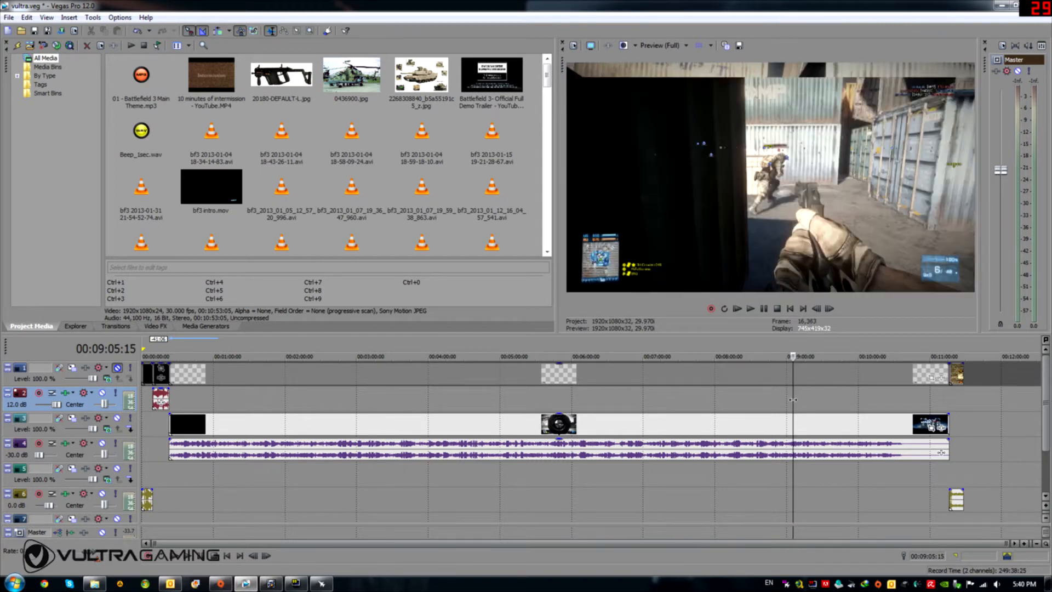
pyautogui.moveTo(792, 399); pyautogui.dragTo(795, 400)
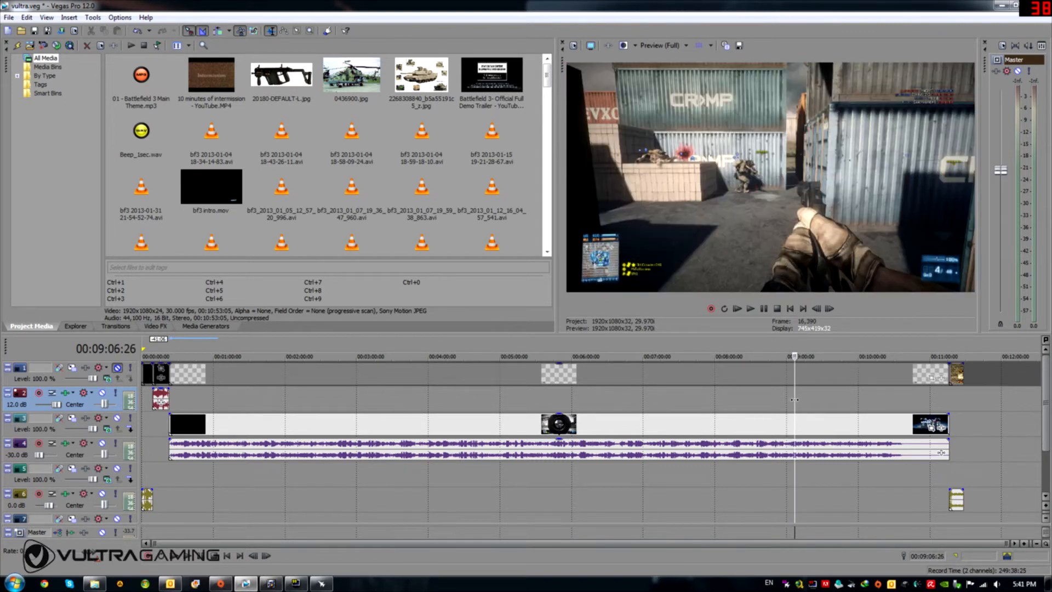
pyautogui.press('space')
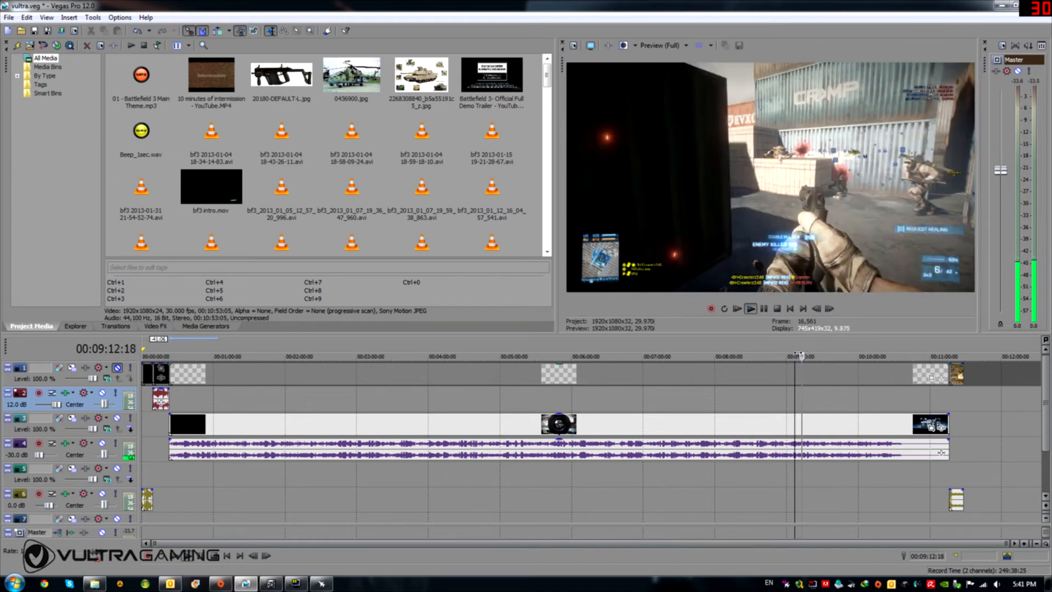
pyautogui.press('space')
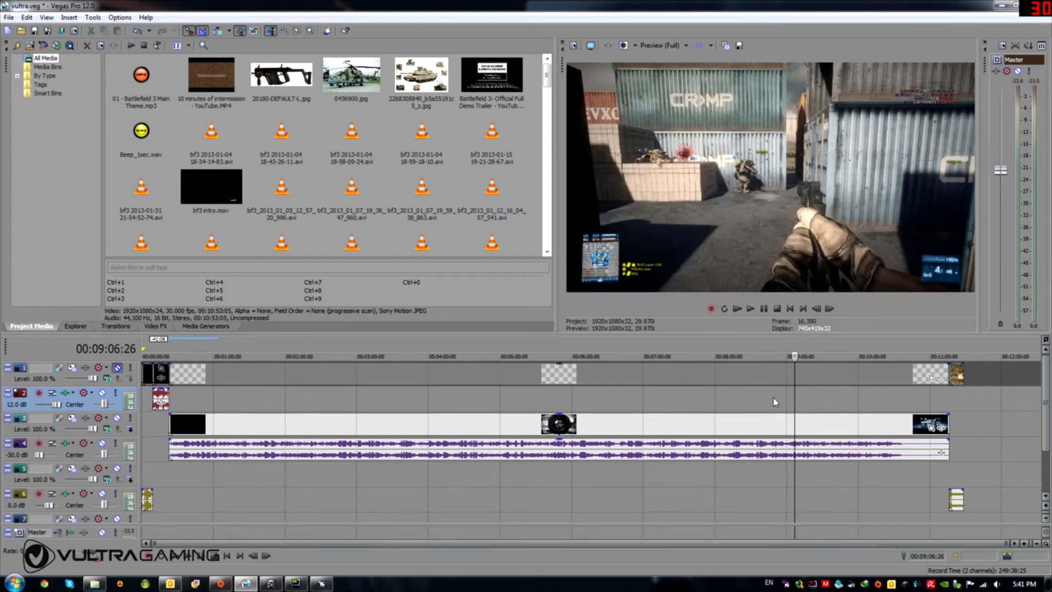
pyautogui.press('space')
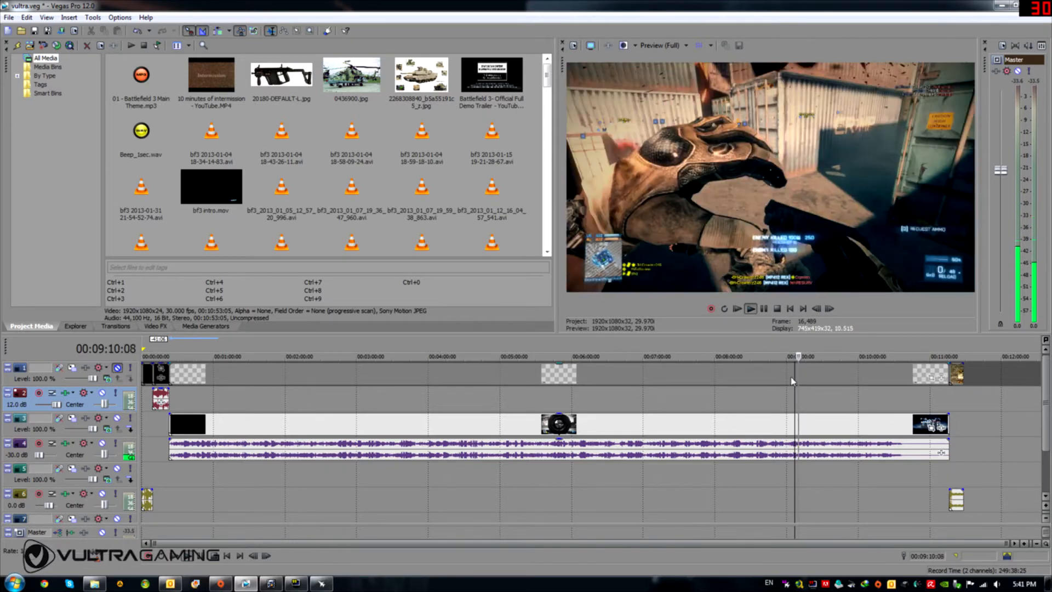
pyautogui.press('space')
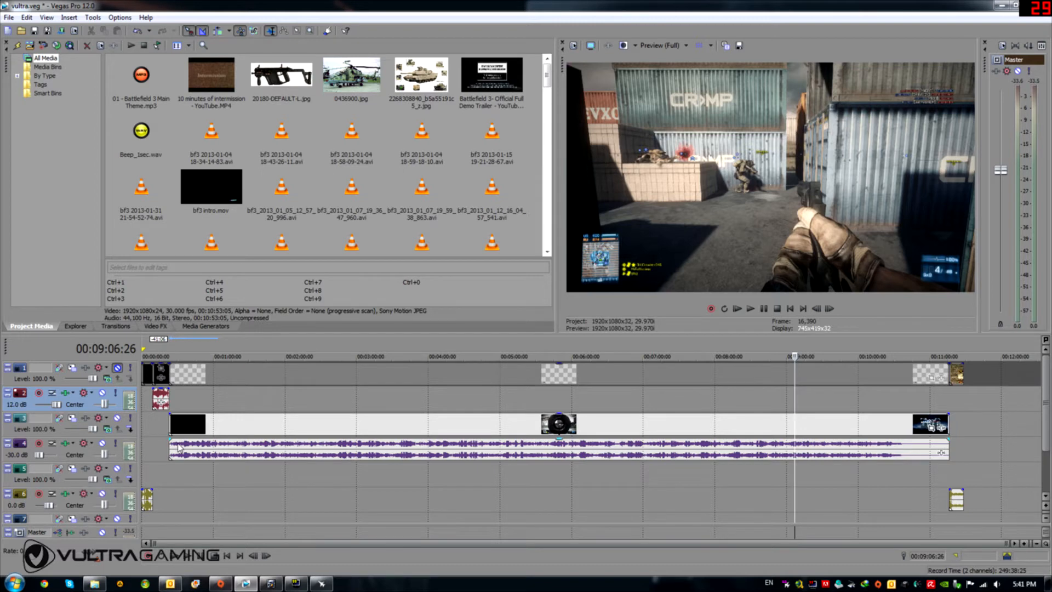
# Examine the gameplay clip's video and audio events and the empty stretch of the 12.0 dB audio track above them
pyautogui.click(186, 459)
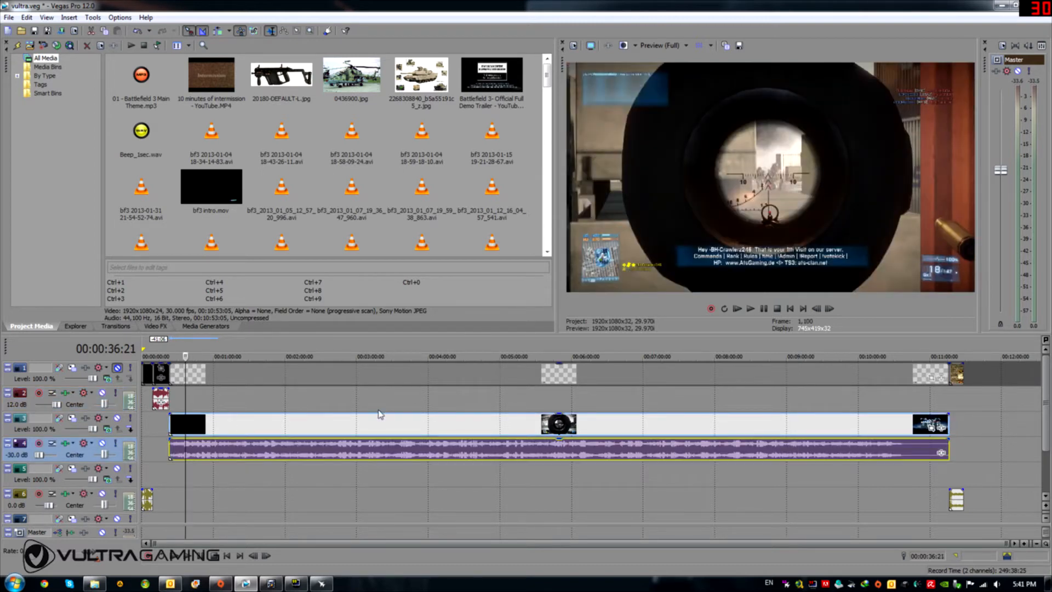
pyautogui.click(291, 433)
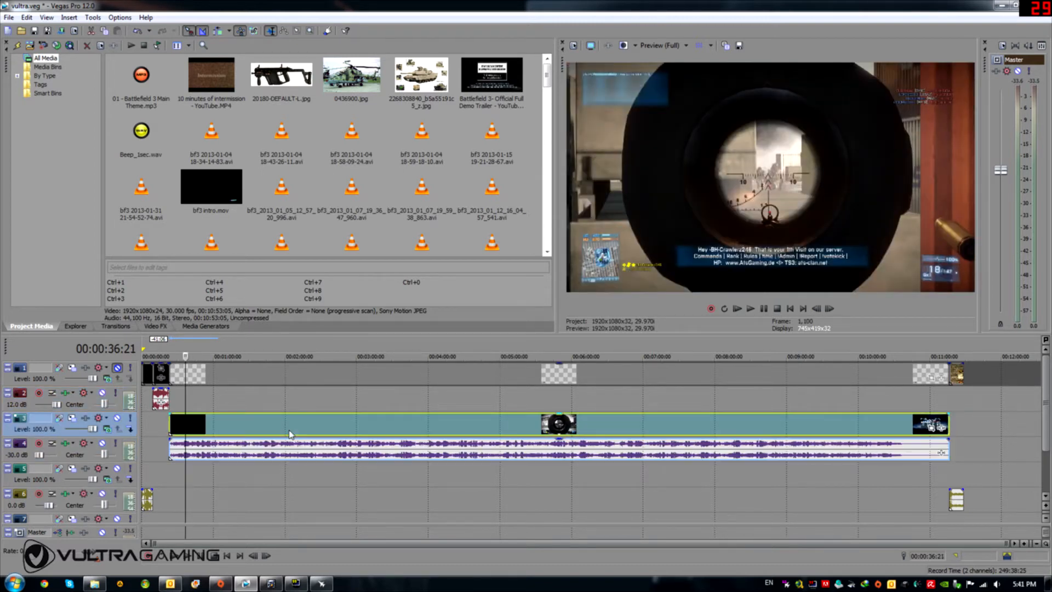
pyautogui.click(289, 431)
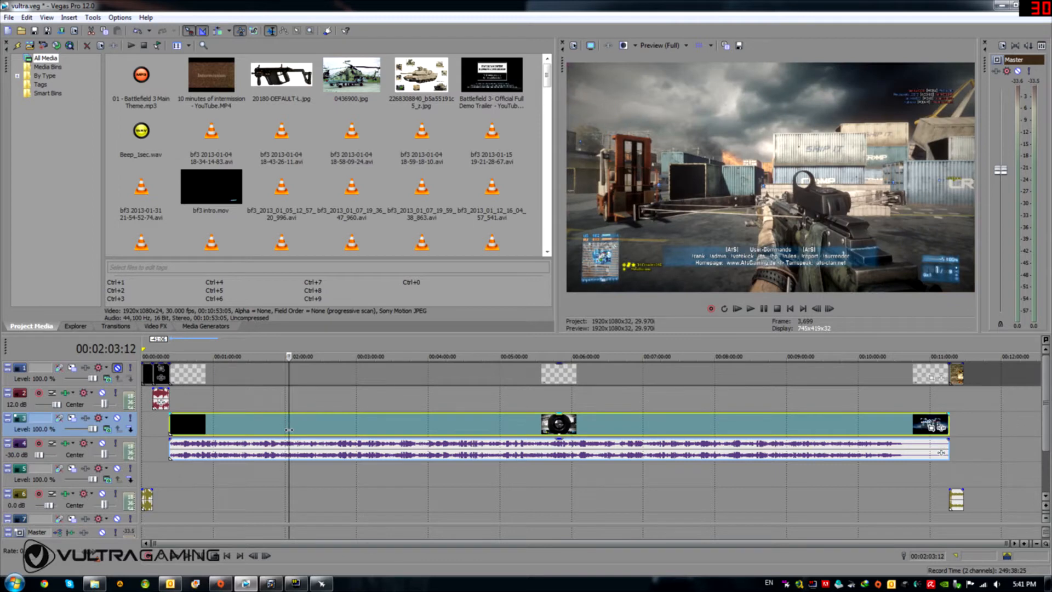
pyautogui.click(198, 421)
pyautogui.click(209, 450)
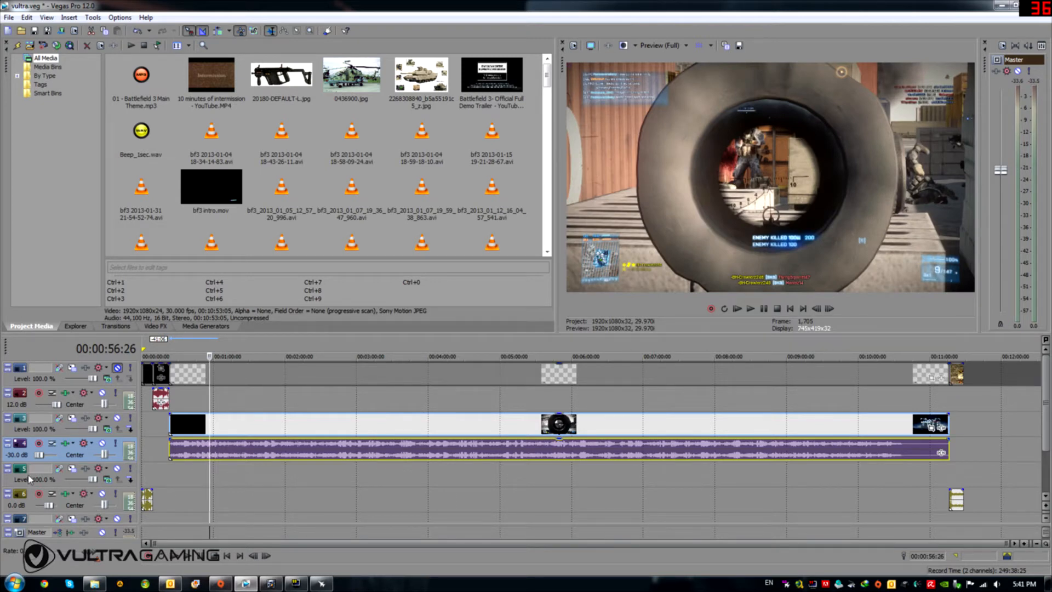
pyautogui.click(190, 395)
pyautogui.click(180, 399)
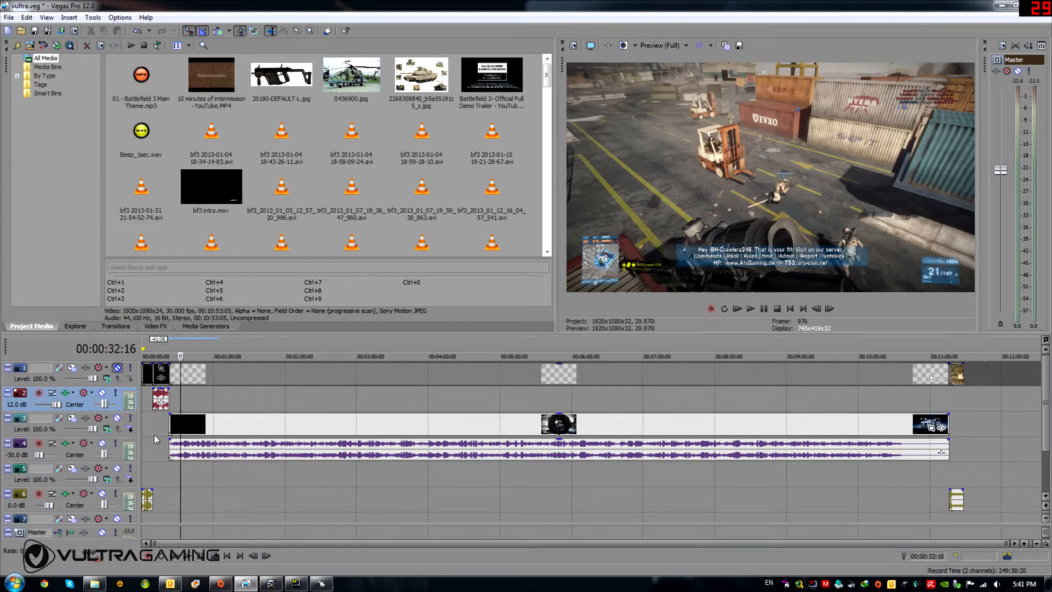
pyautogui.click(206, 449)
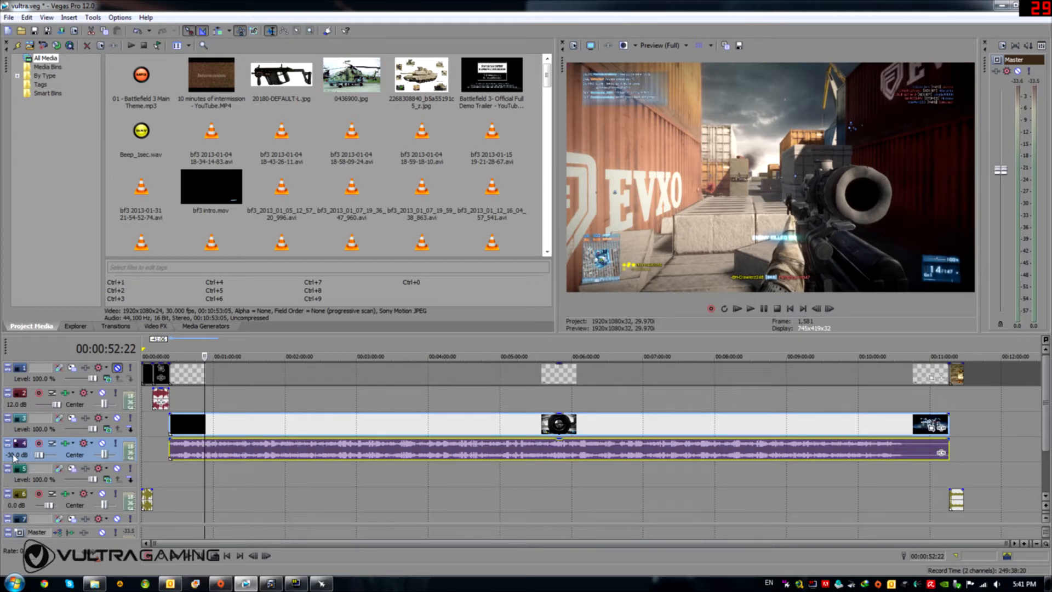
pyautogui.click(225, 397)
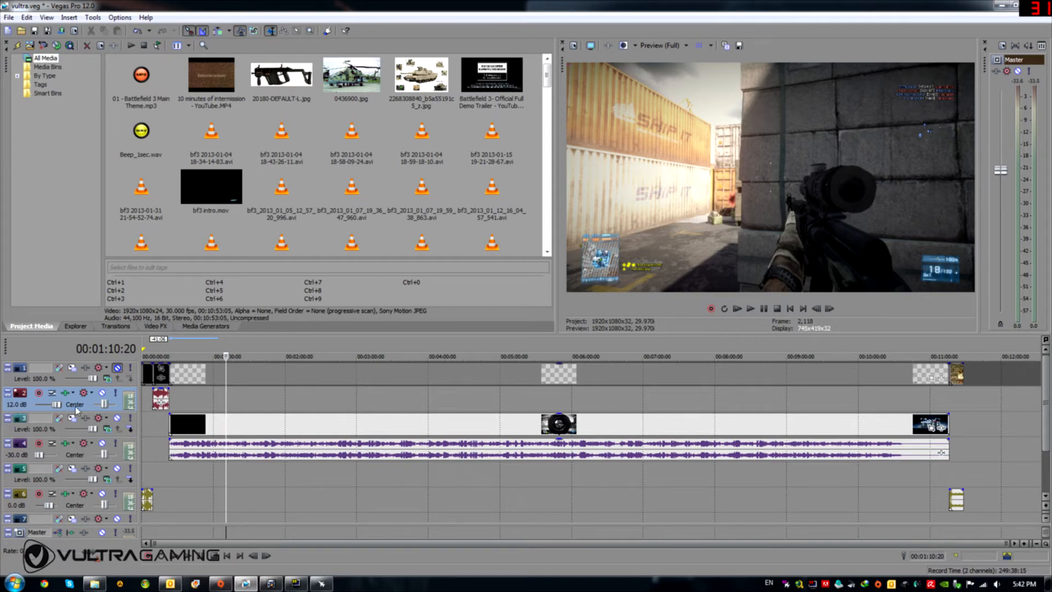
pyautogui.click(245, 400)
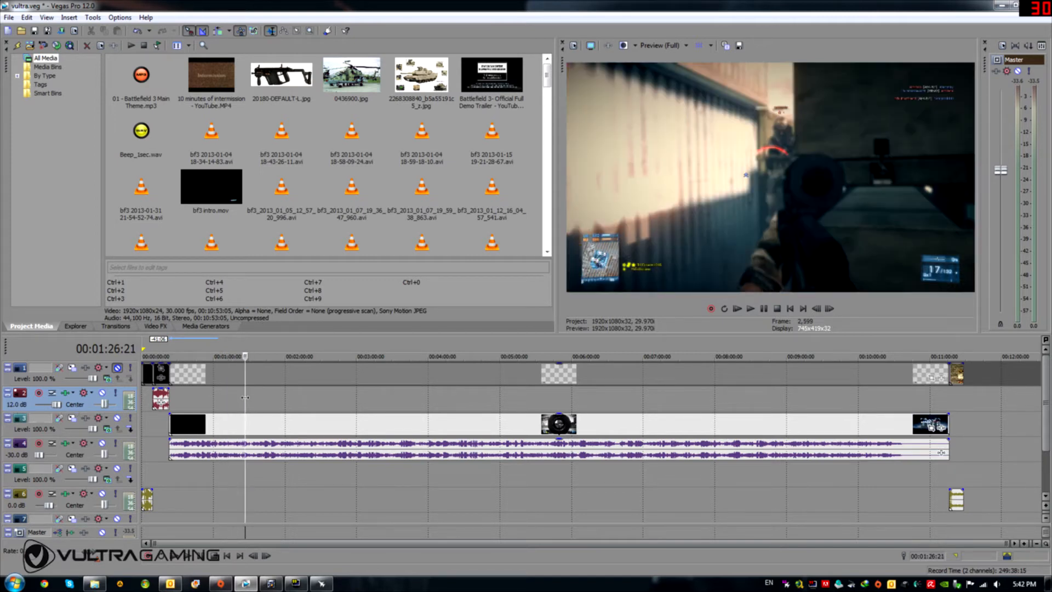
pyautogui.click(242, 398)
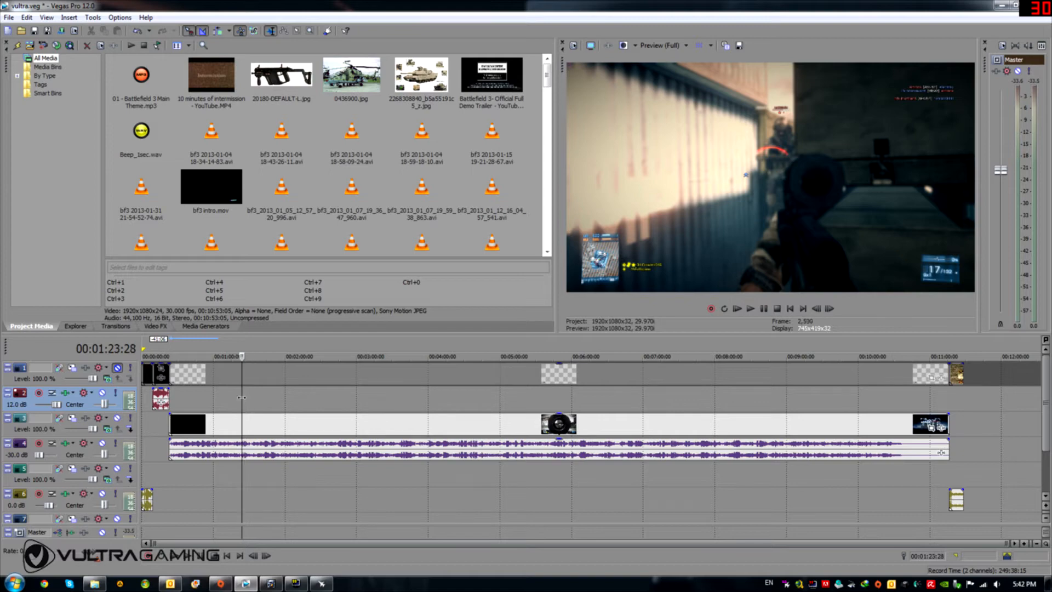
# Move the timeline cursor back to the intro at 00:00:16:01 and unmute video track 1
pyautogui.moveTo(242, 397); pyautogui.dragTo(219, 395)
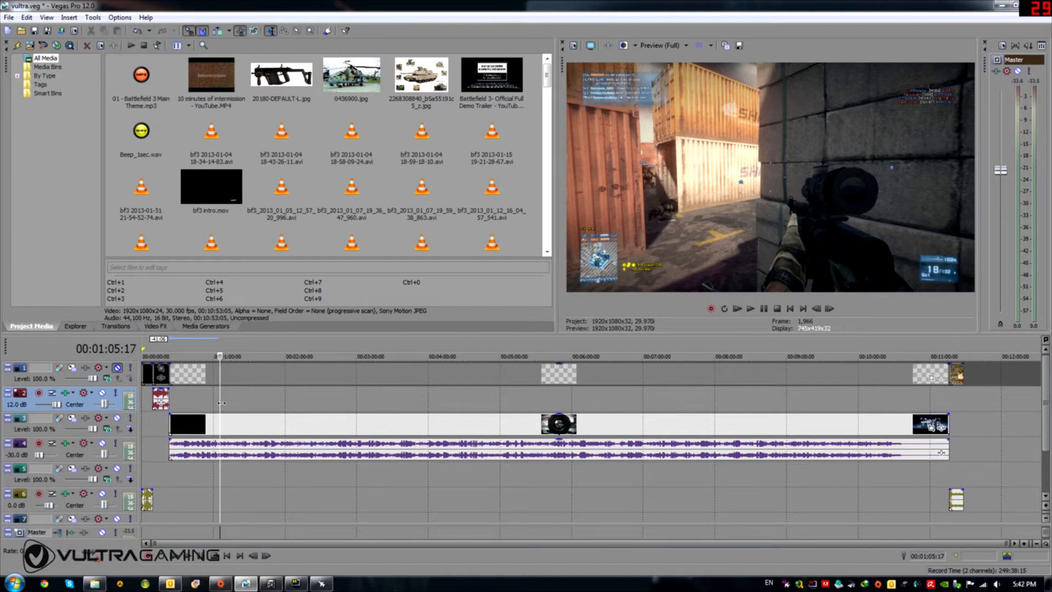
pyautogui.moveTo(218, 402); pyautogui.dragTo(161, 399)
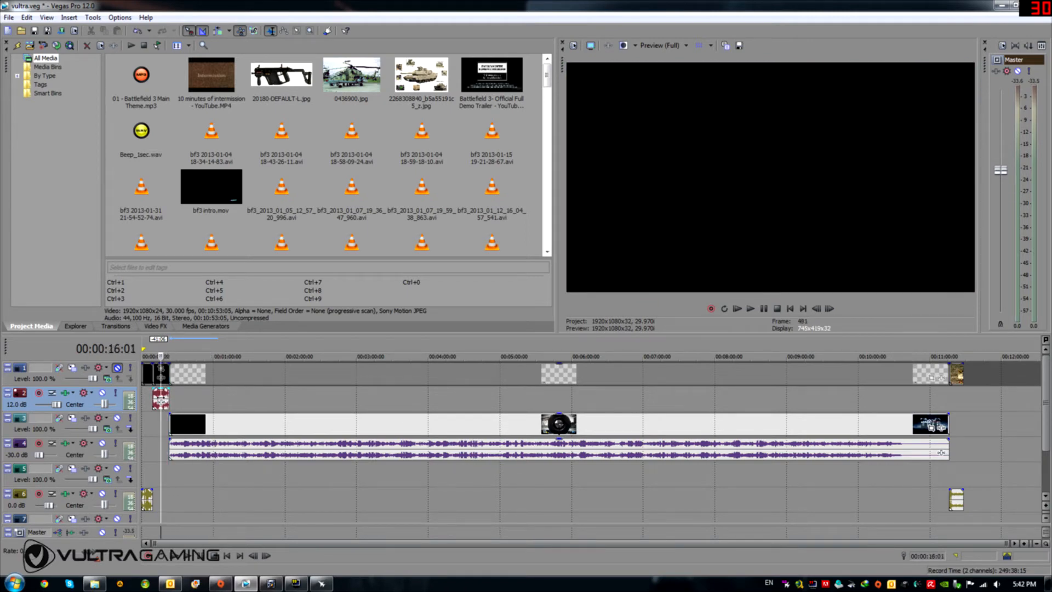
pyautogui.click(118, 369)
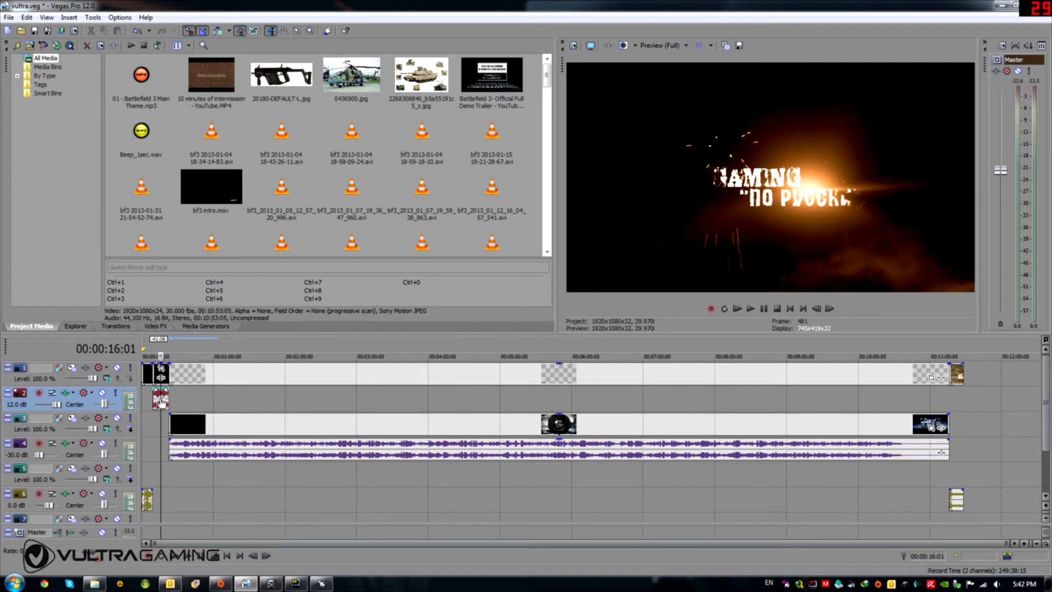
# Preview the intro at the start of the timeline, the outro after the gameplay clip, and the gameplay footage at 00:01:53:09
pyautogui.moveTo(161, 390); pyautogui.dragTo(958, 388)
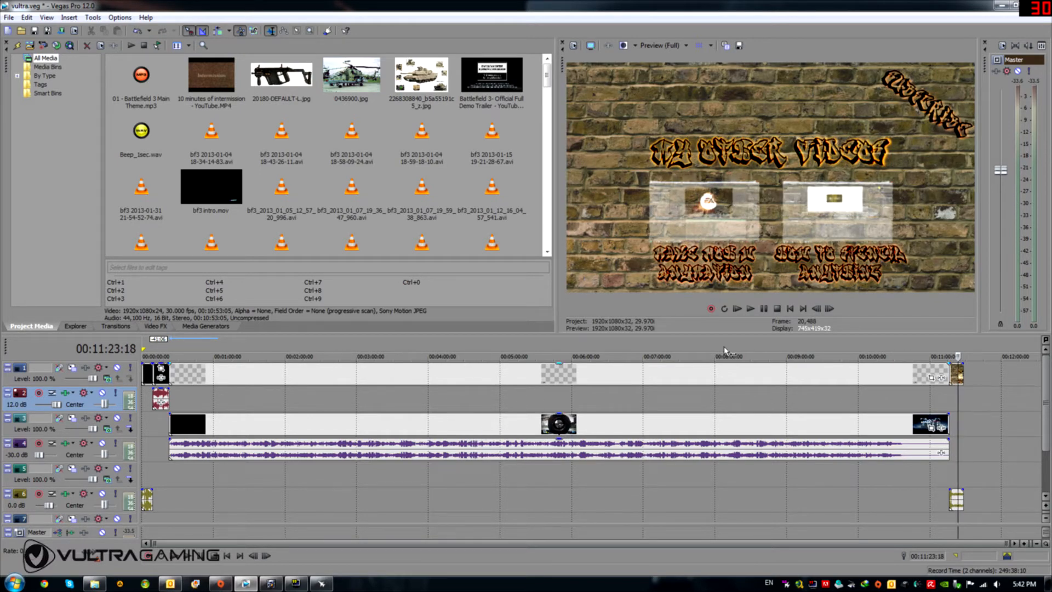
pyautogui.click(159, 423)
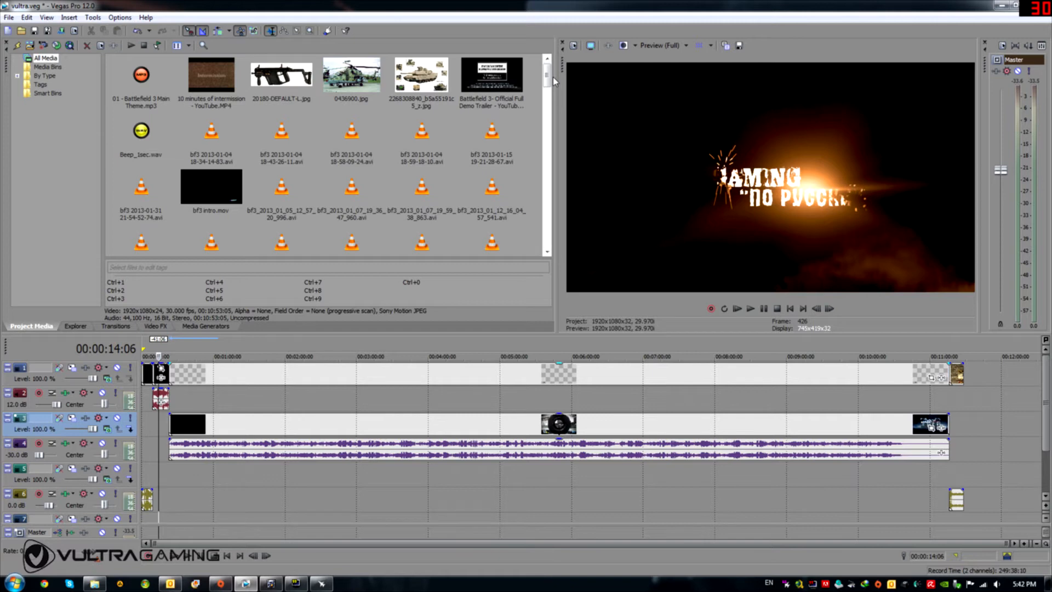
pyautogui.click(164, 423)
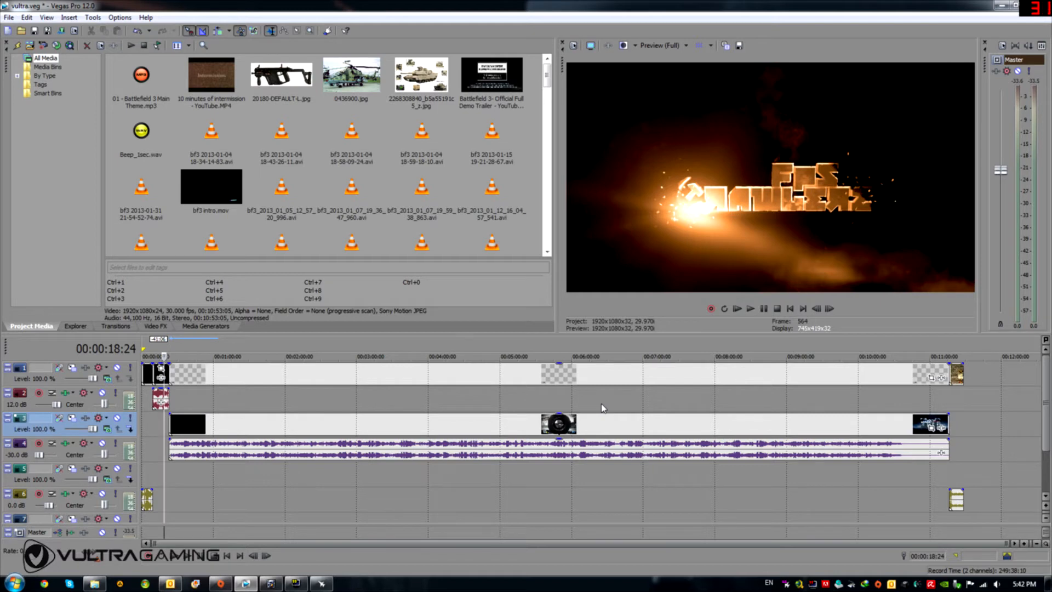
pyautogui.click(159, 423)
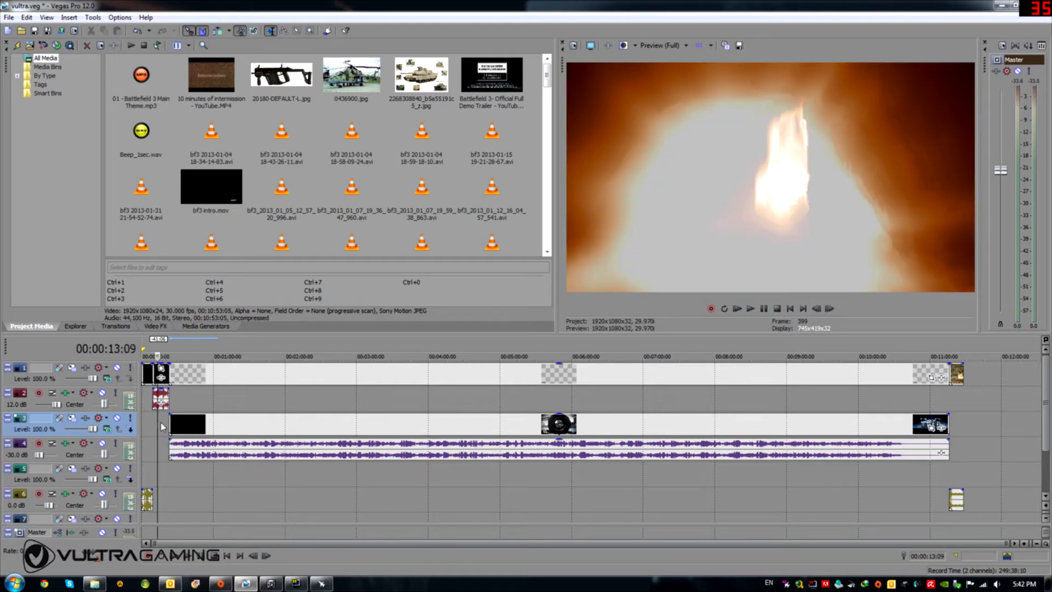
pyautogui.press('space')
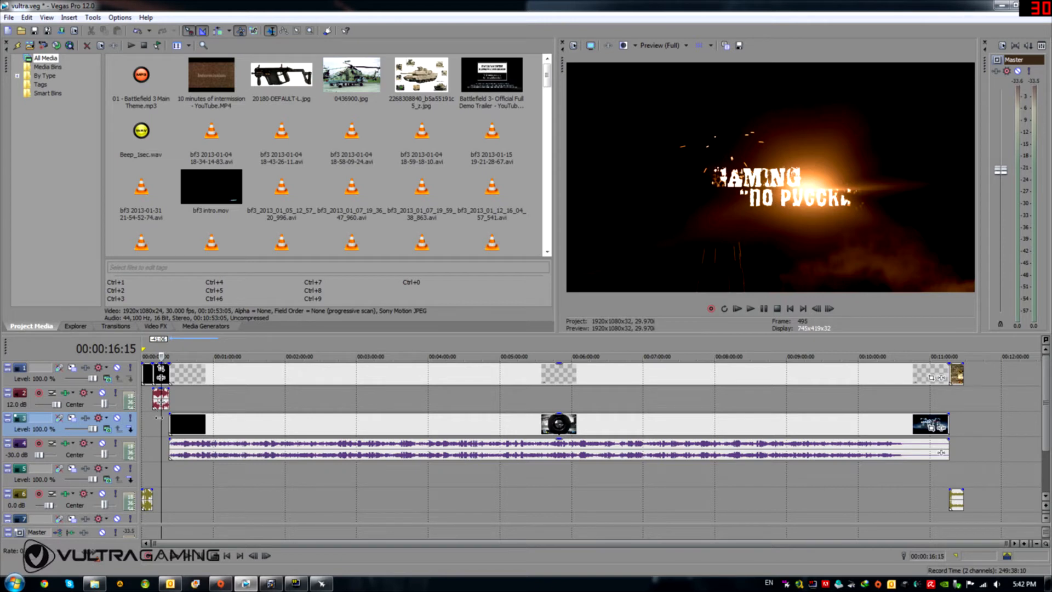
pyautogui.click(160, 420)
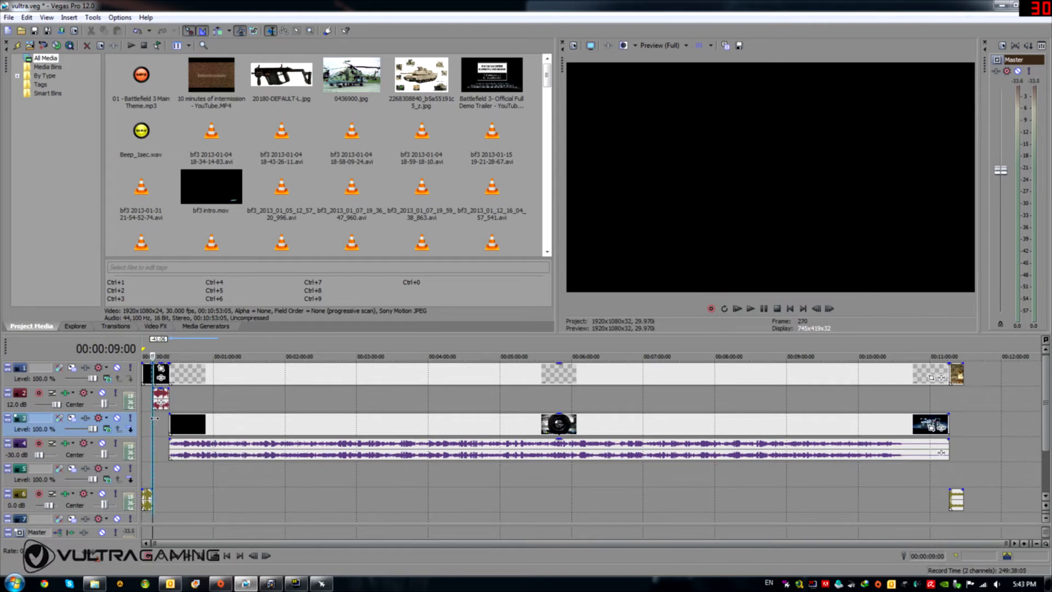
pyautogui.moveTo(160, 420); pyautogui.dragTo(526, 426)
pyautogui.click(959, 429)
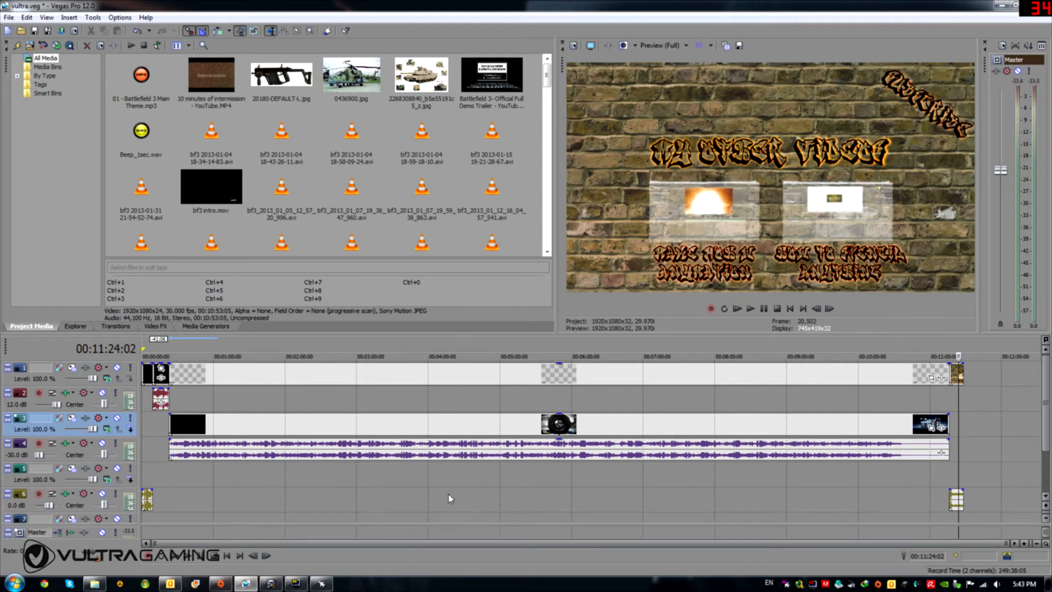
pyautogui.click(276, 428)
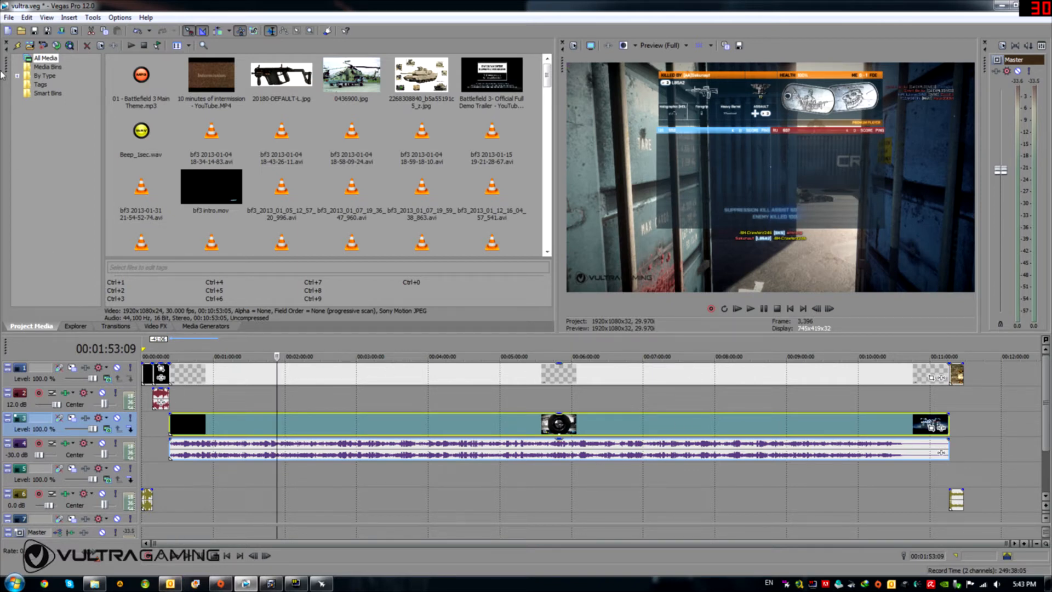
# Choose the HD 1080-60i (1920x1080, 29.970 fps) template in the project's video properties
pyautogui.click(8, 17)
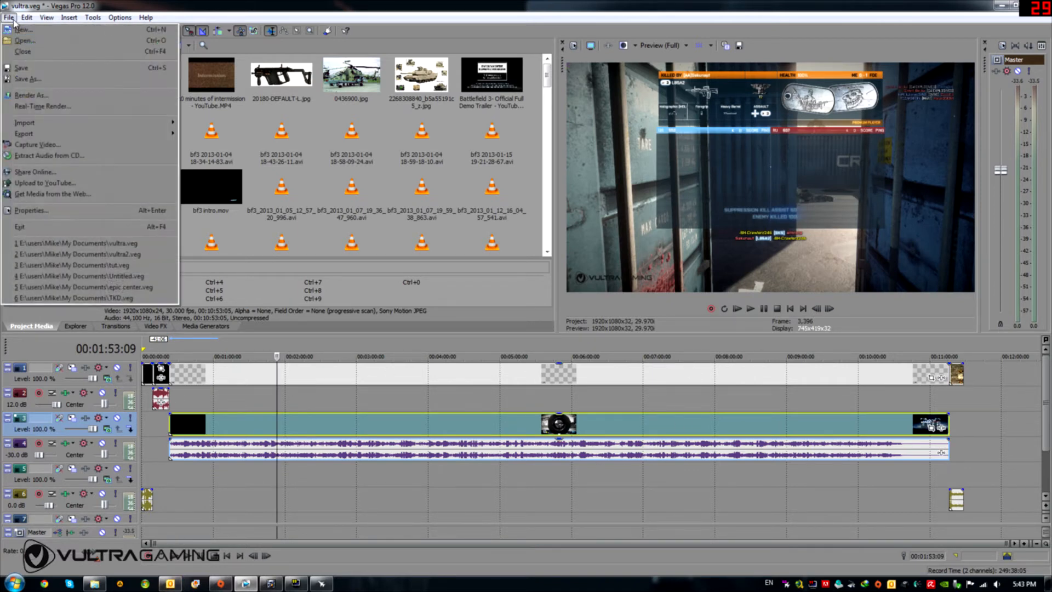
pyautogui.click(67, 210)
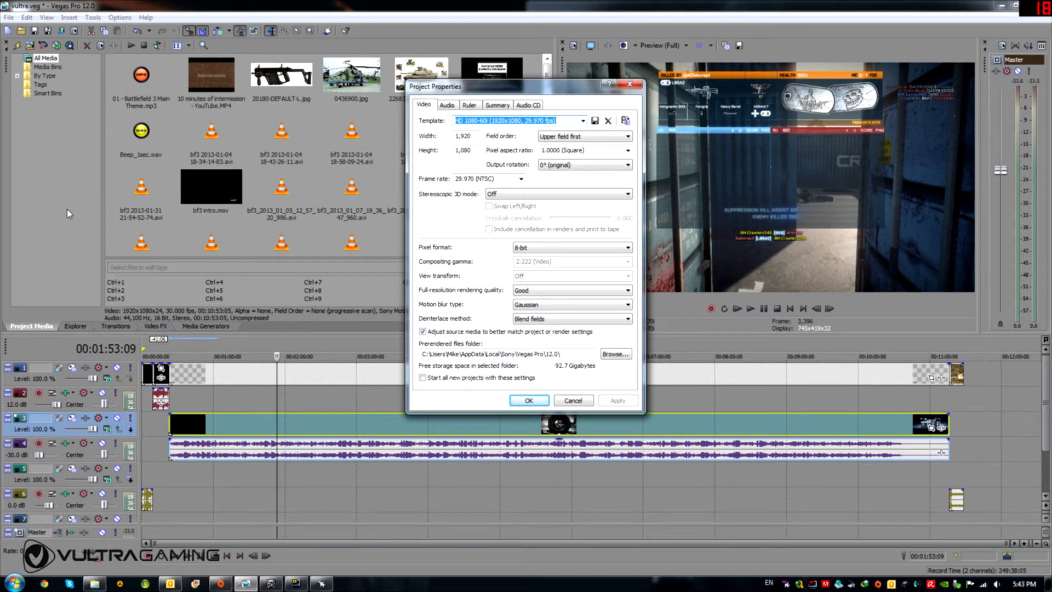
pyautogui.click(583, 121)
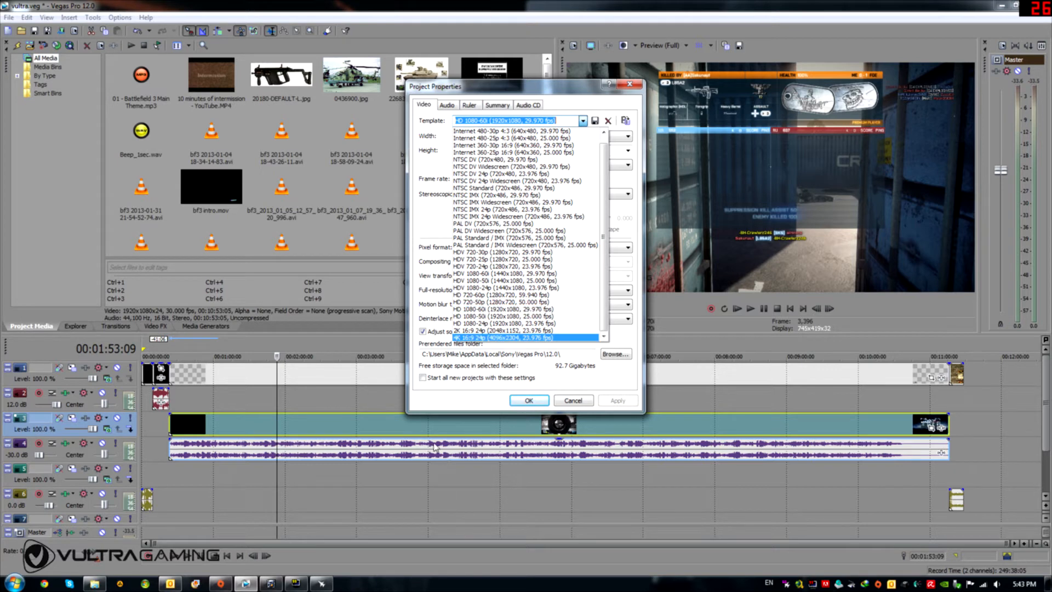
pyautogui.click(553, 309)
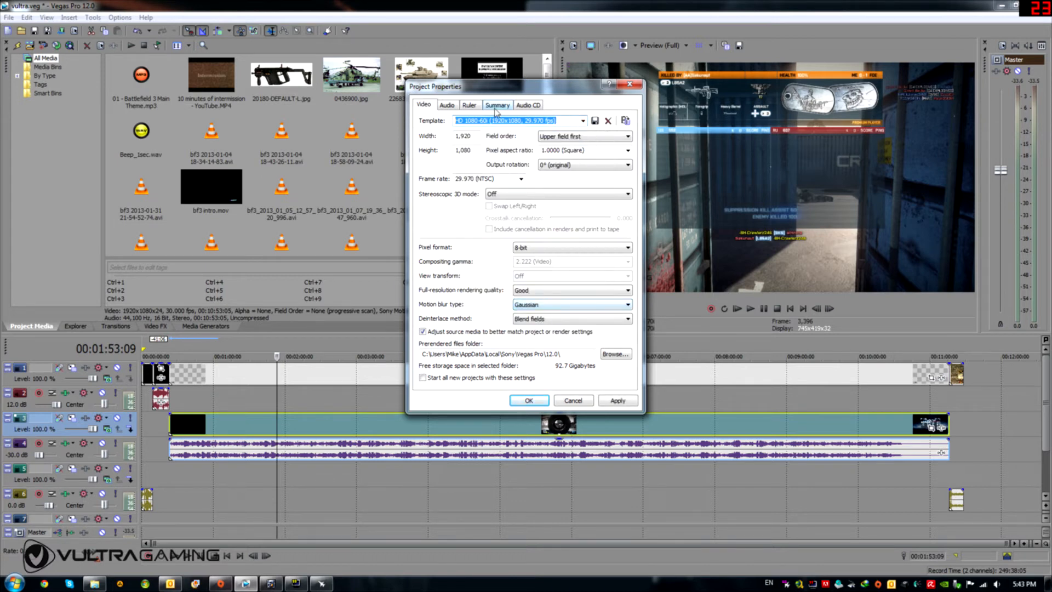
# Make all new projects start with these settings, review the audio properties, and accept the project properties
pyautogui.click(422, 378)
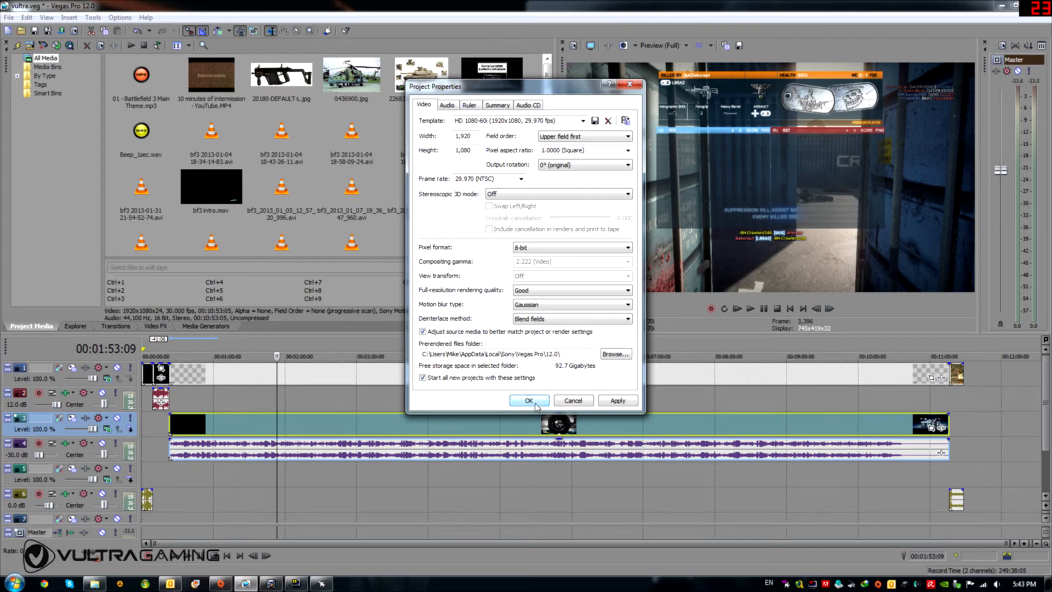
pyautogui.click(447, 105)
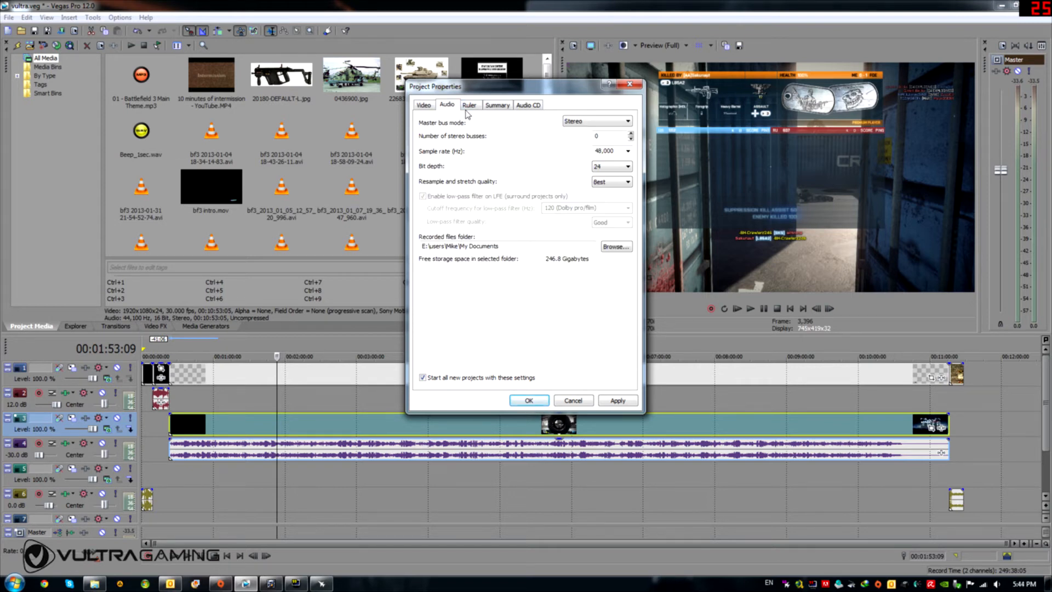
pyautogui.click(425, 105)
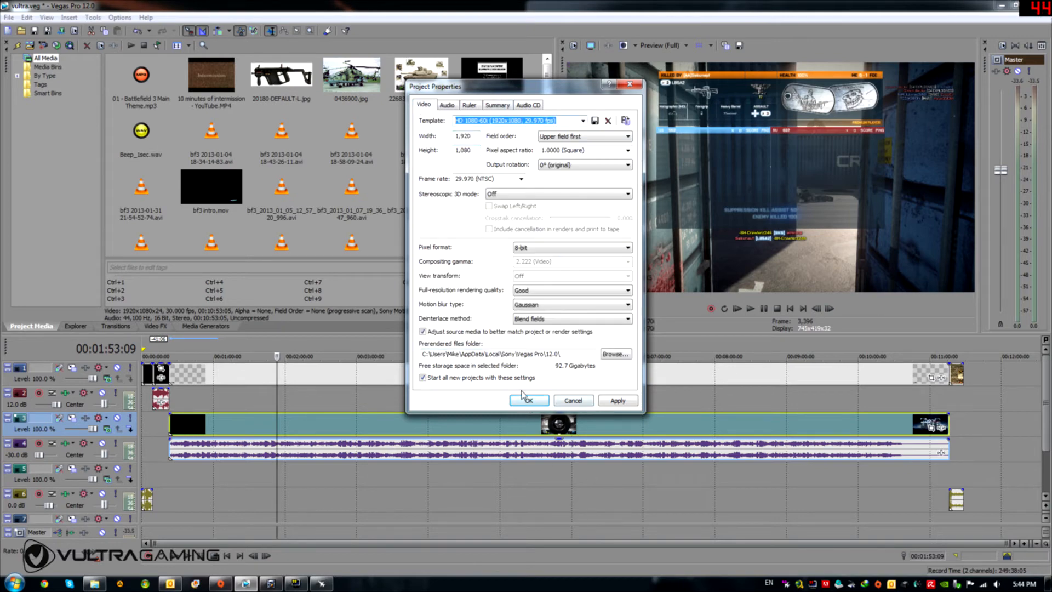
pyautogui.click(528, 400)
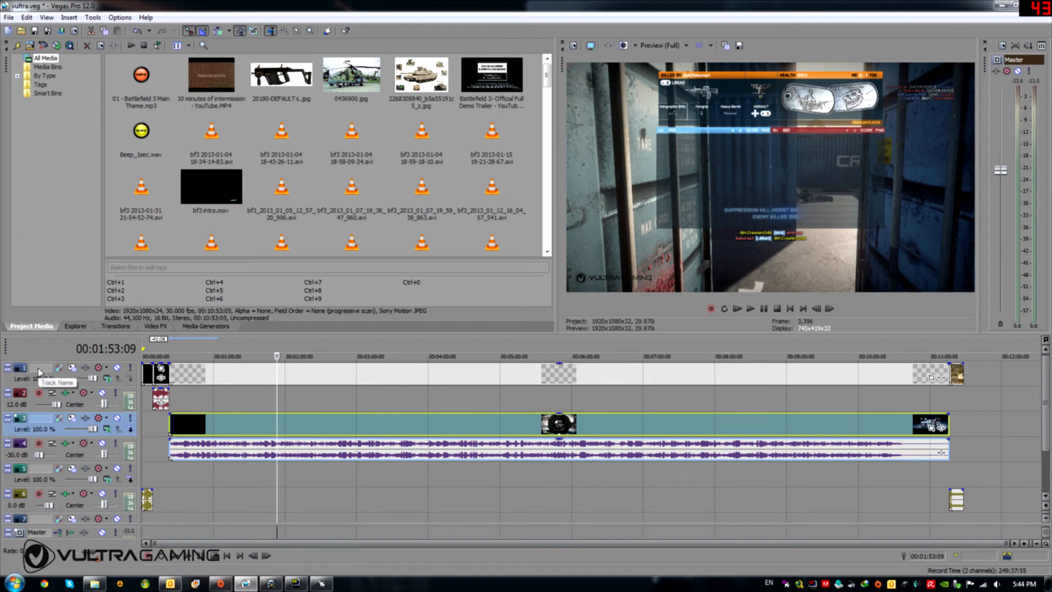
# Start rendering with all output formats listed, and open the custom settings of the MainConcept AVC/AAC template Internet HD 1080p
pyautogui.click(196, 404)
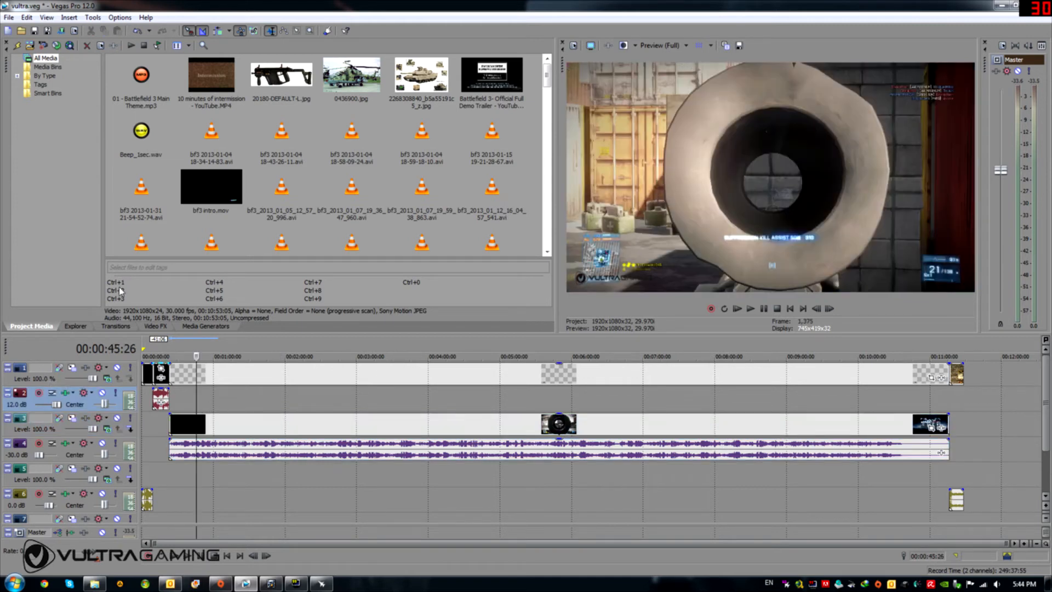
pyautogui.click(9, 17)
pyautogui.click(56, 97)
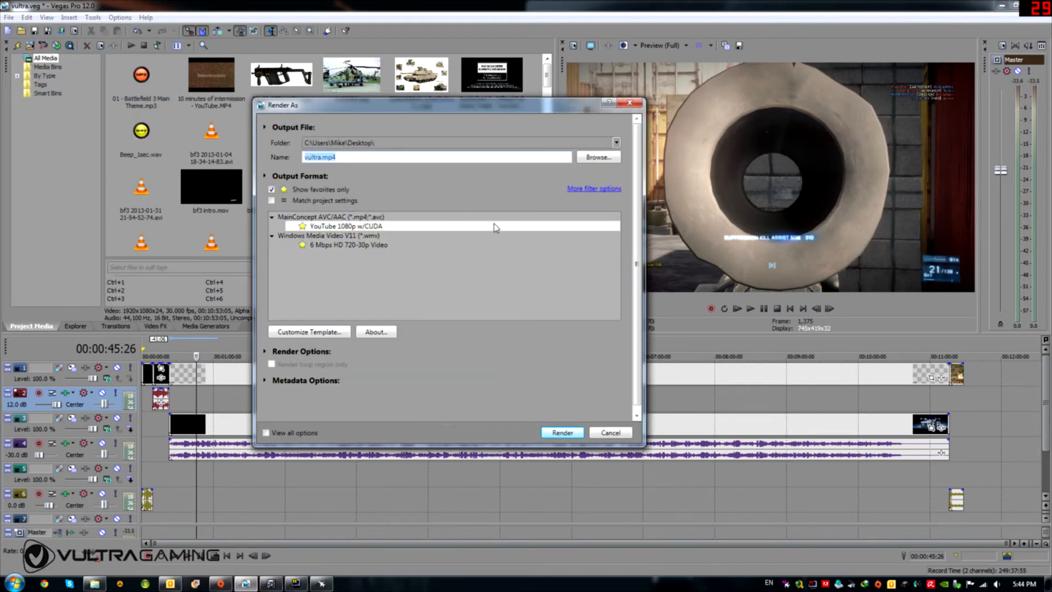
pyautogui.click(271, 190)
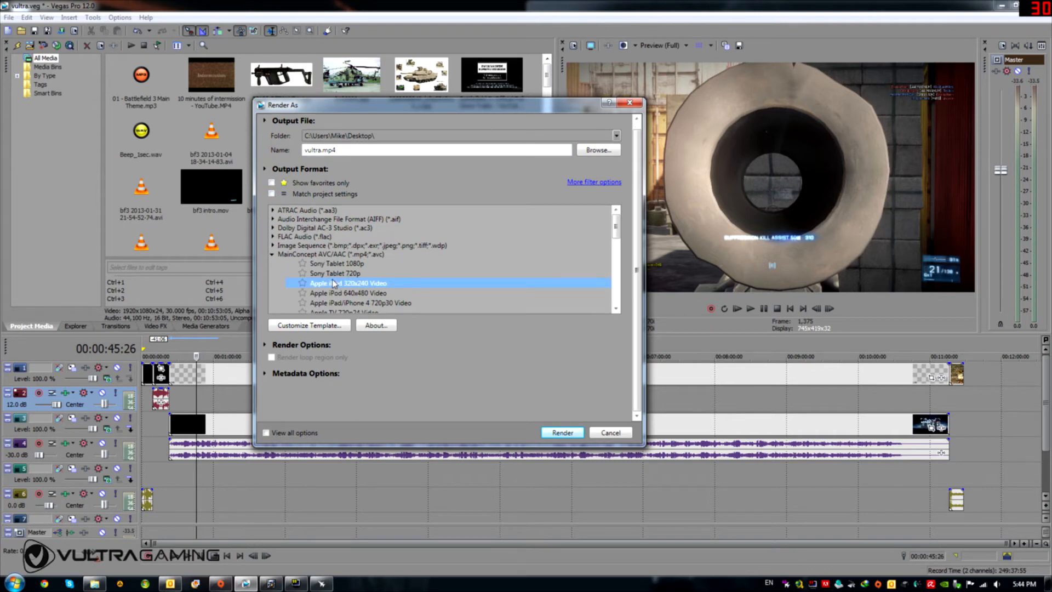
pyautogui.scroll(-4, 332, 278)
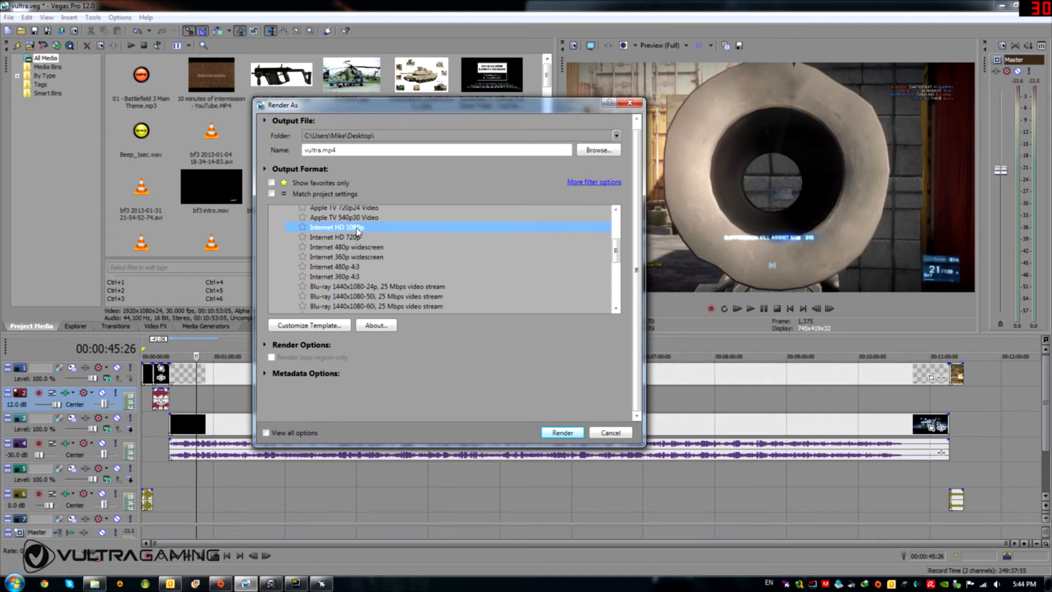
pyautogui.click(324, 326)
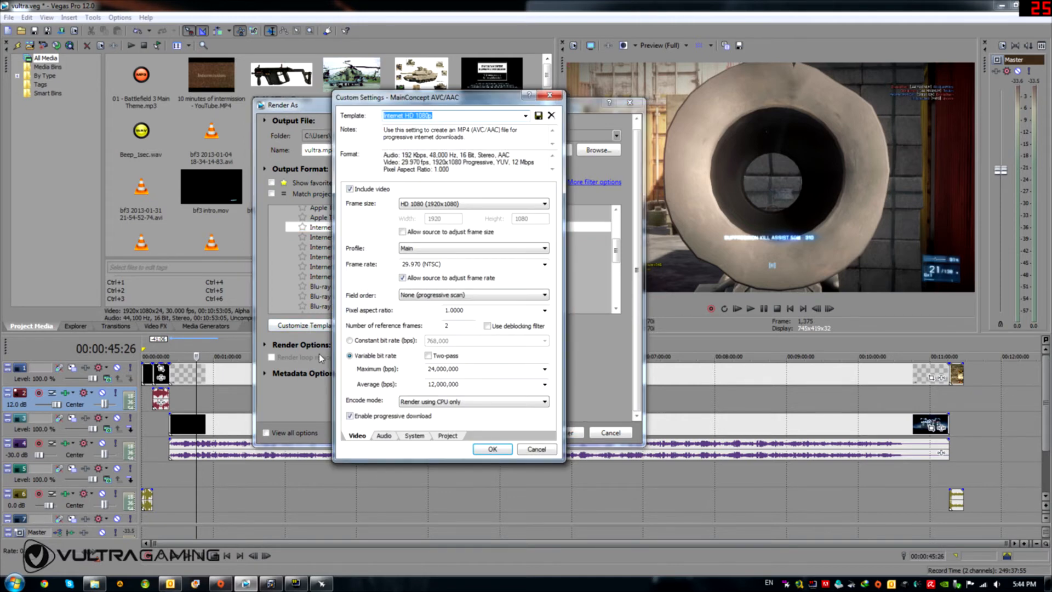
pyautogui.moveTo(427, 97); pyautogui.dragTo(443, 148)
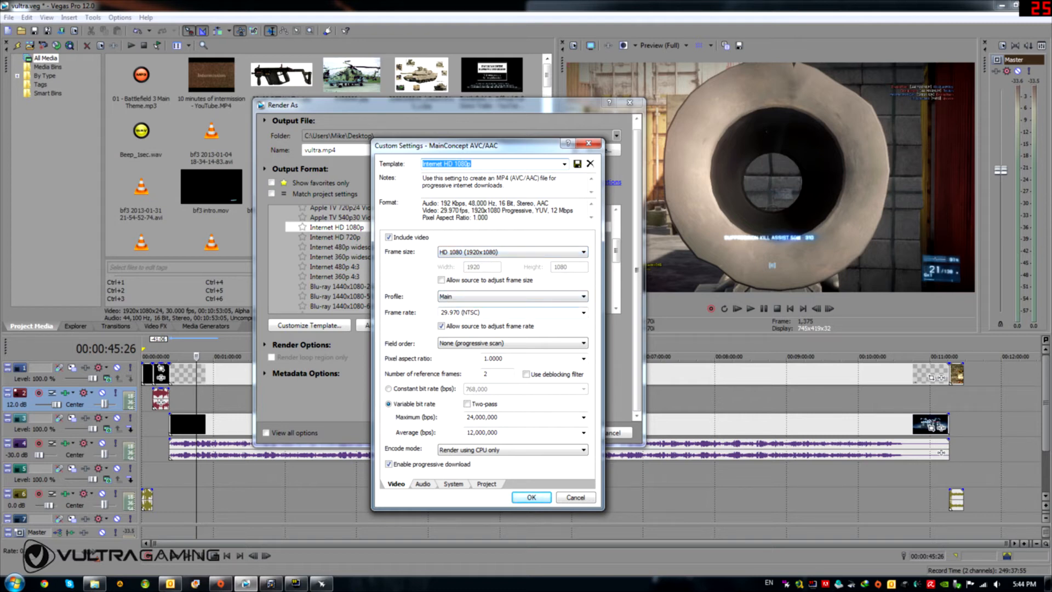
# Enable two-pass variable bit rate with a maximum of 50,000,000 bps and an average of 20,000,000 bps
pyautogui.click(475, 313)
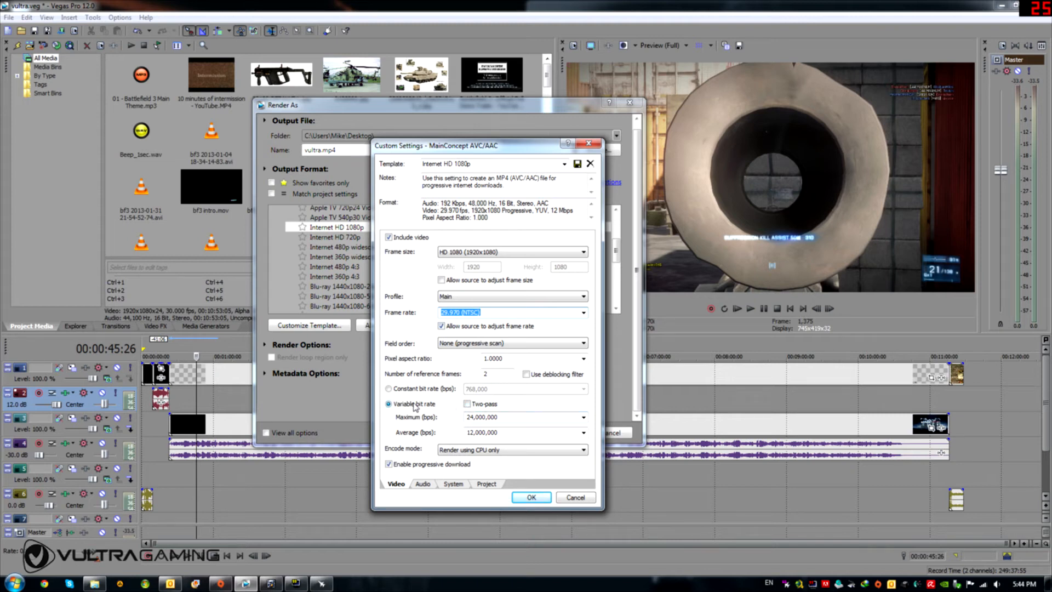
pyautogui.click(466, 405)
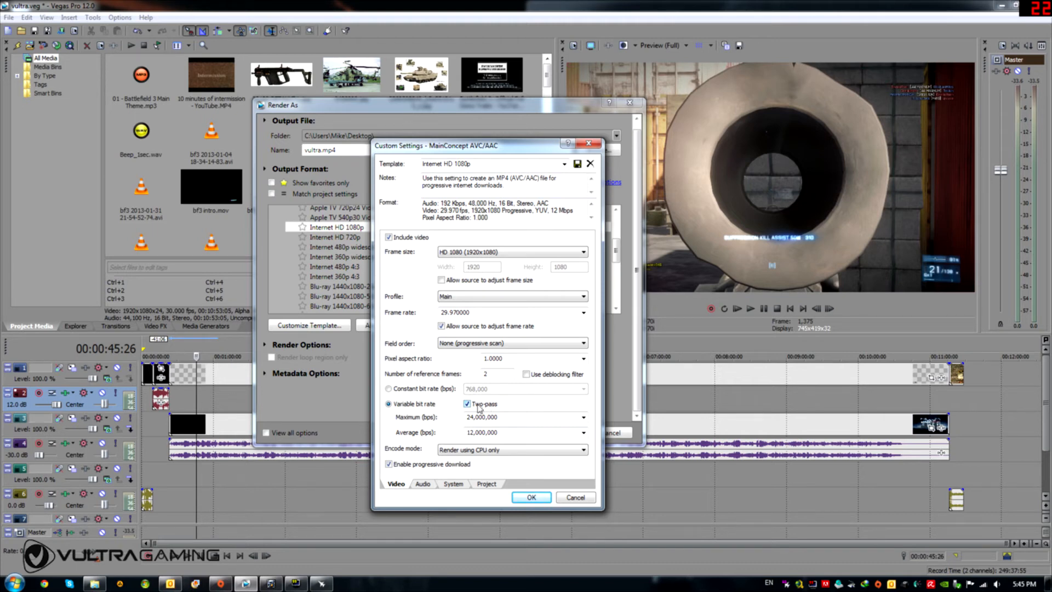
pyautogui.click(583, 417)
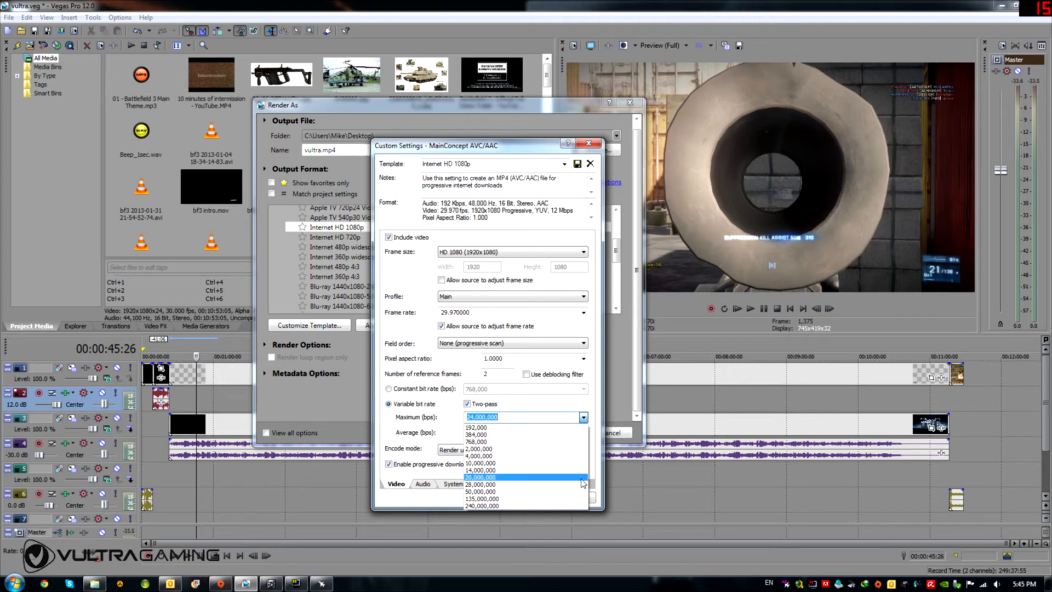
pyautogui.click(540, 492)
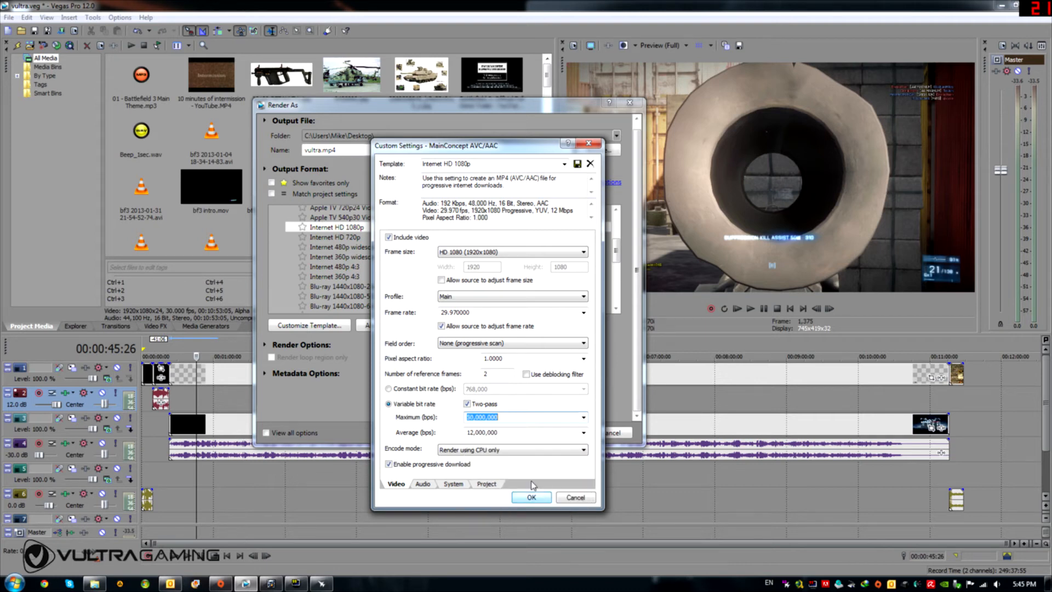
pyautogui.click(583, 432)
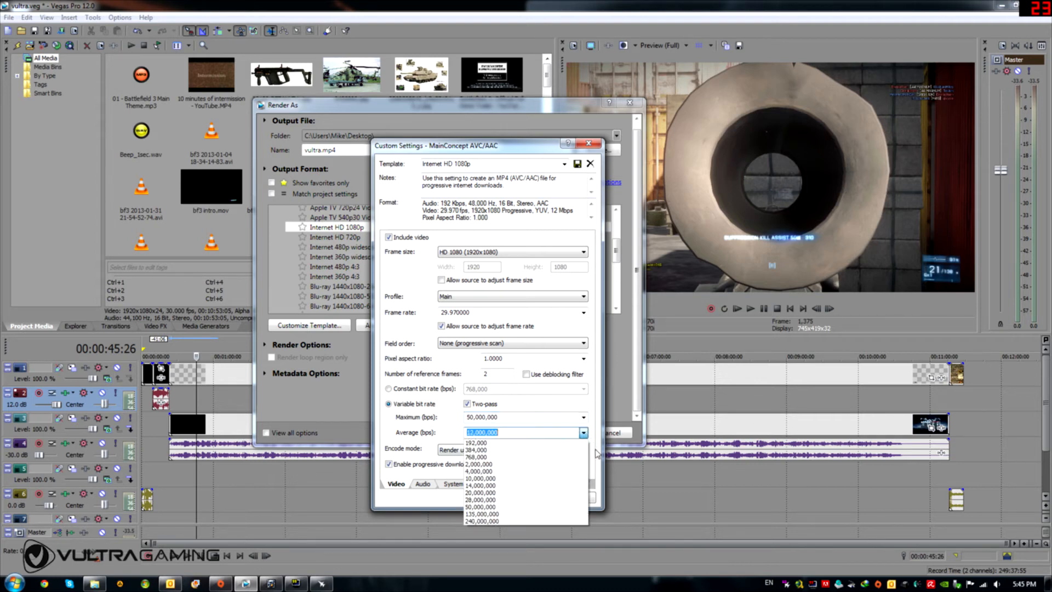
pyautogui.click(482, 492)
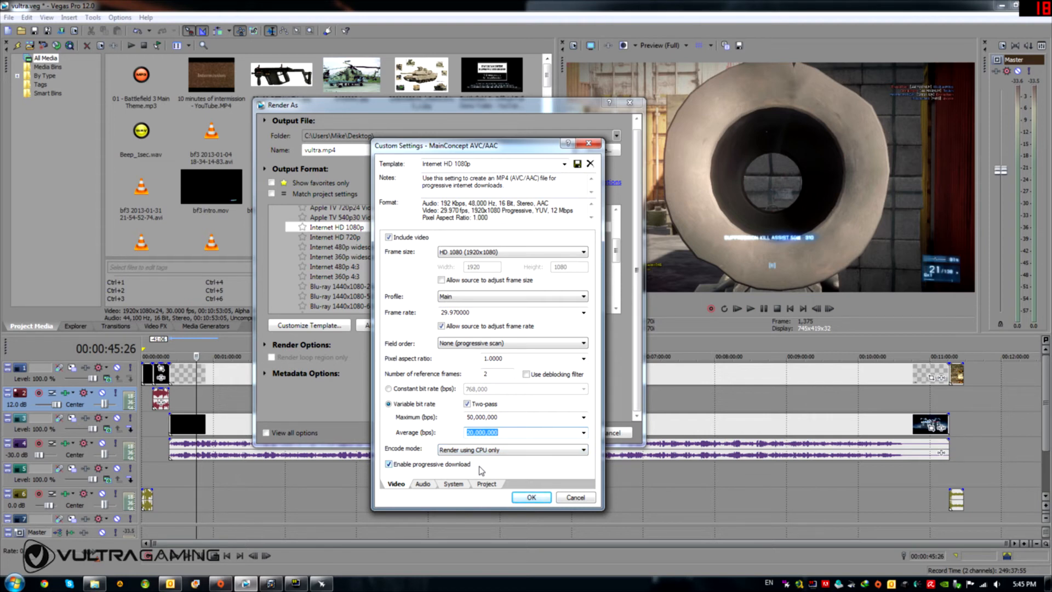
pyautogui.hotkey('shift', 'Tab')
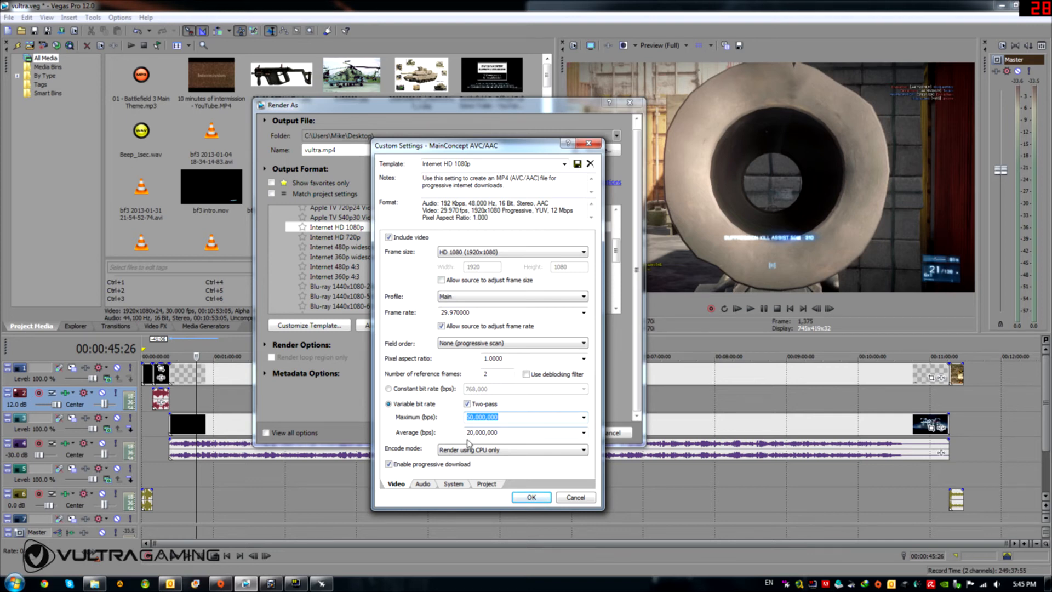
# Set the encode mode to Render using CUDA if available, and close the Internet HD 1080p custom settings without applying them
pyautogui.click(501, 451)
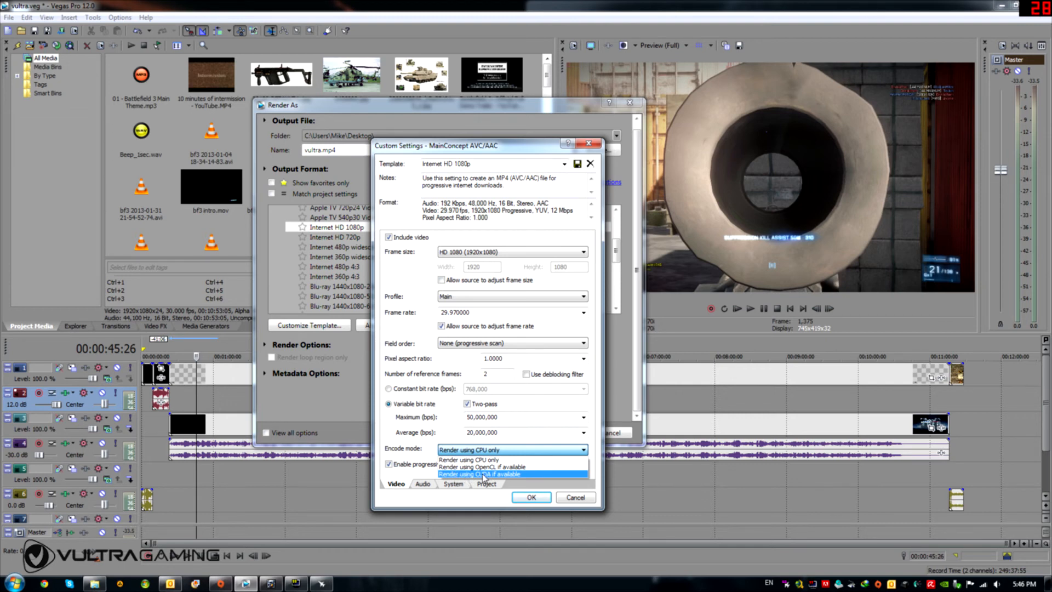
pyautogui.click(519, 474)
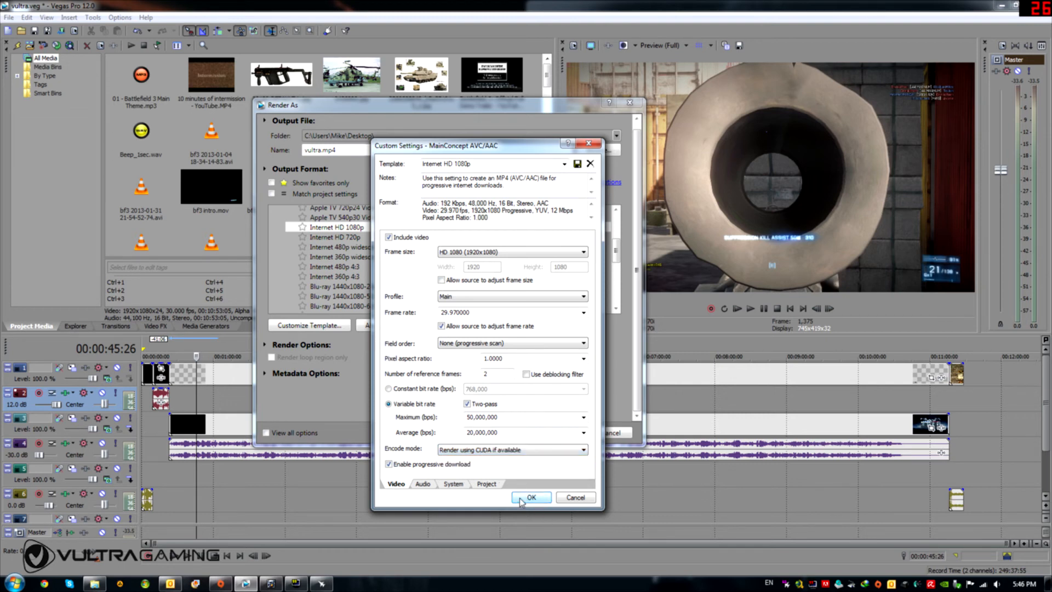
pyautogui.click(520, 498)
pyautogui.click(470, 451)
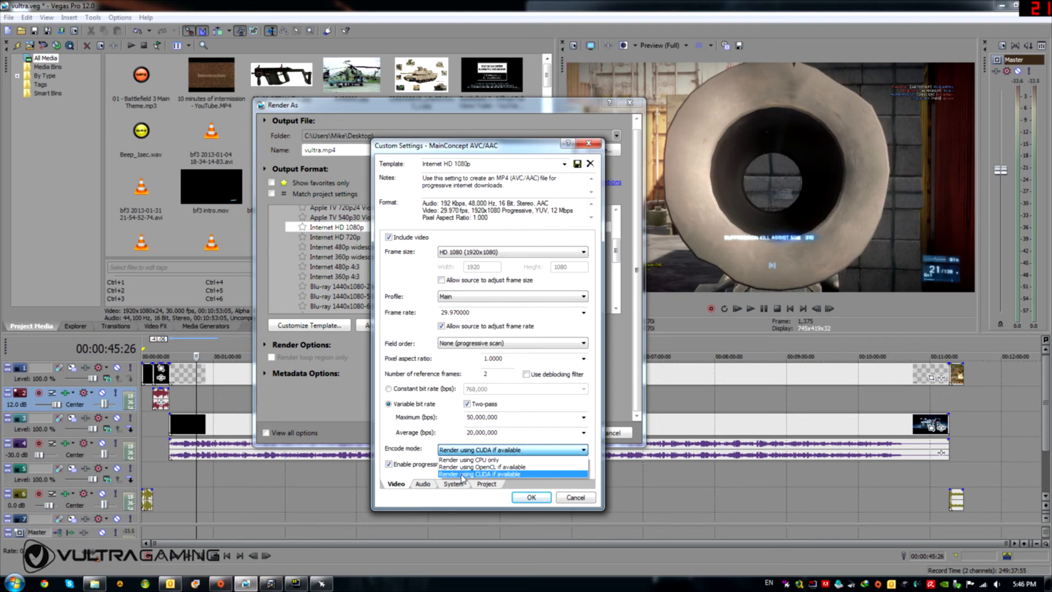
pyautogui.click(462, 474)
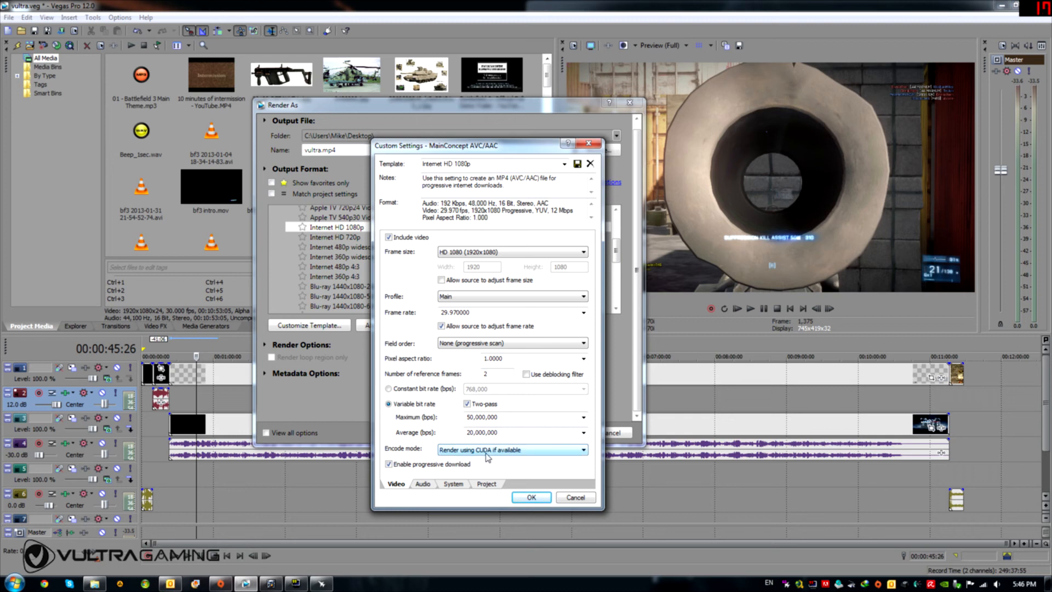
pyautogui.click(499, 453)
pyautogui.click(502, 455)
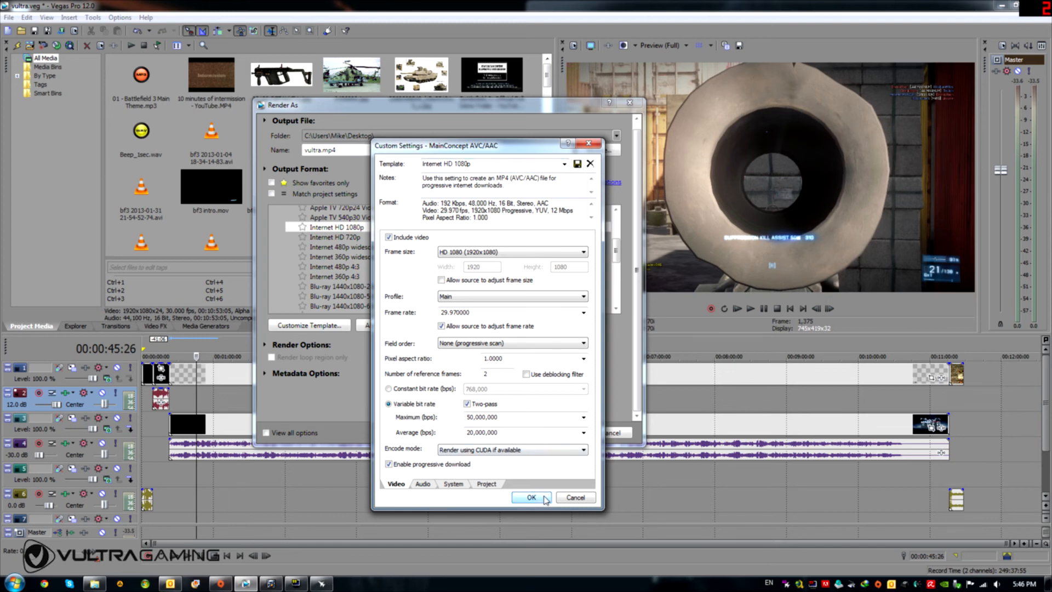
pyautogui.click(573, 500)
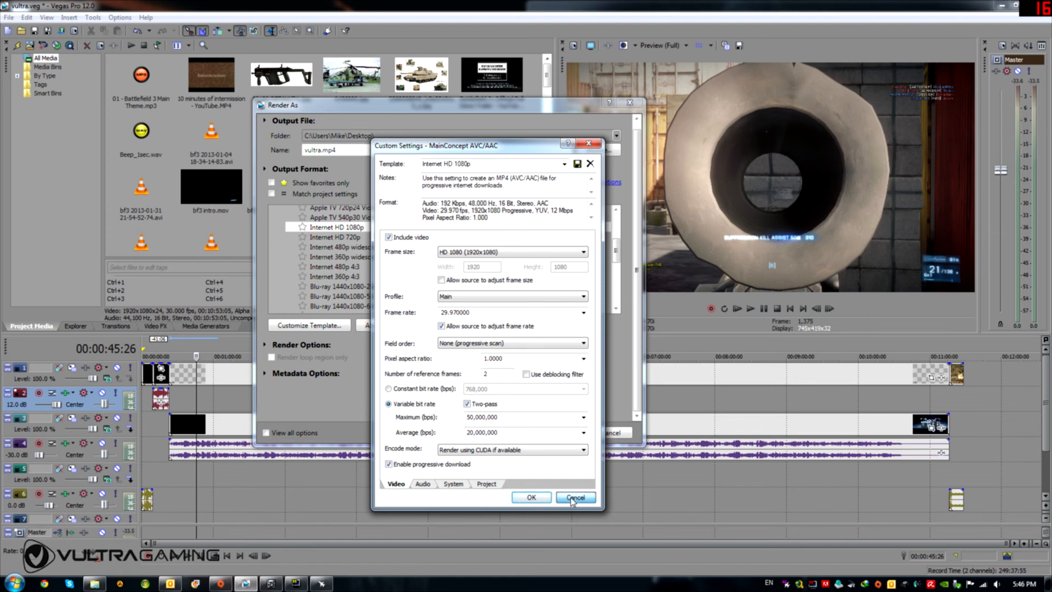
# Select the favorite template YouTube 1080p w/CUDA as the output format and open its custom settings
pyautogui.scroll(-3, 370, 277)
pyautogui.click(359, 276)
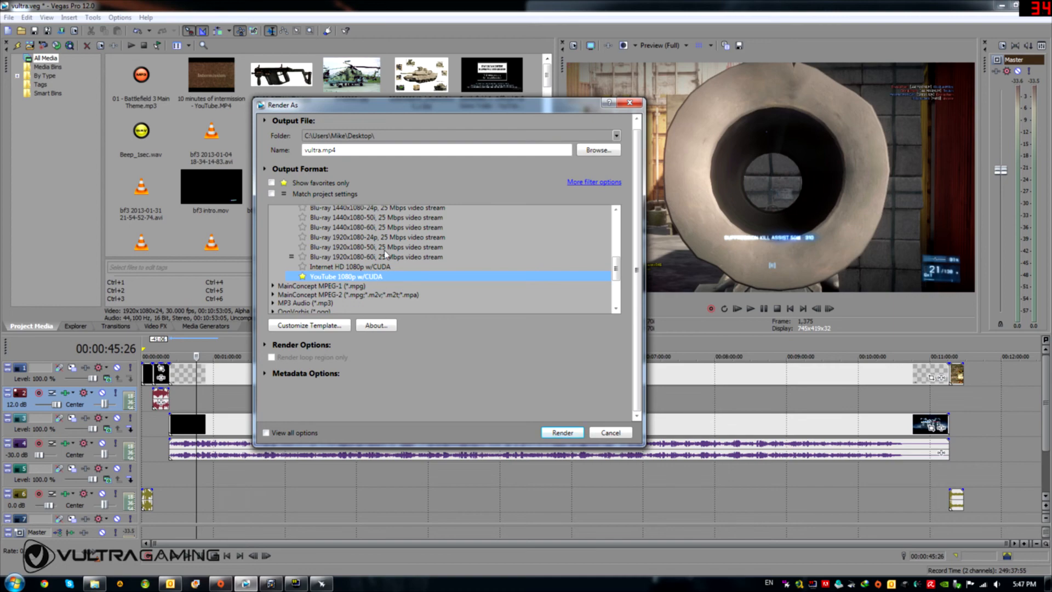
pyautogui.click(327, 326)
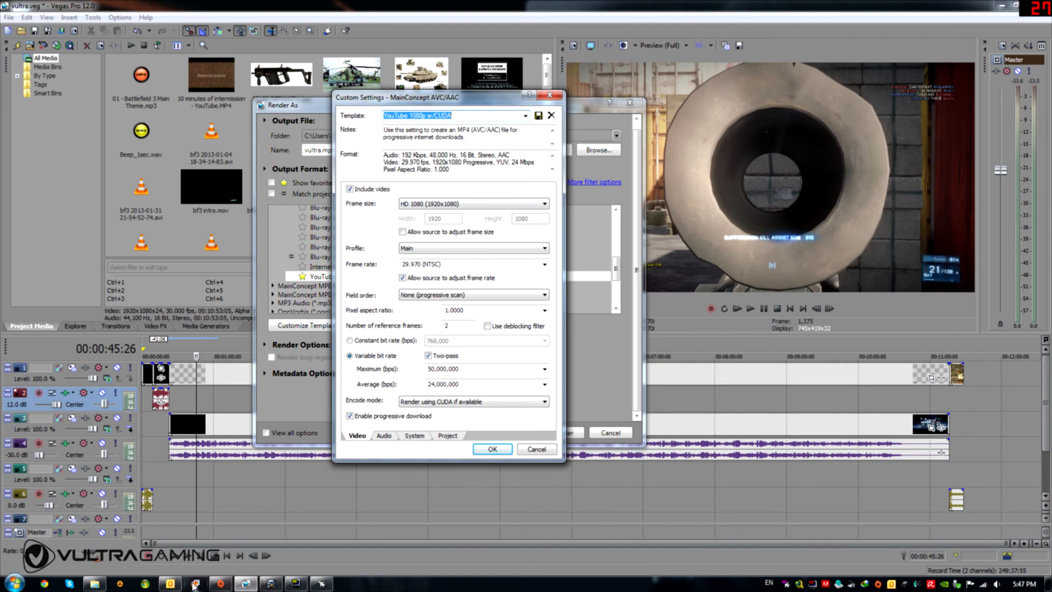
# Switch to FRAPS to check the movie capture frame rate, and return to the template's custom settings in Vegas Pro
pyautogui.click(296, 584)
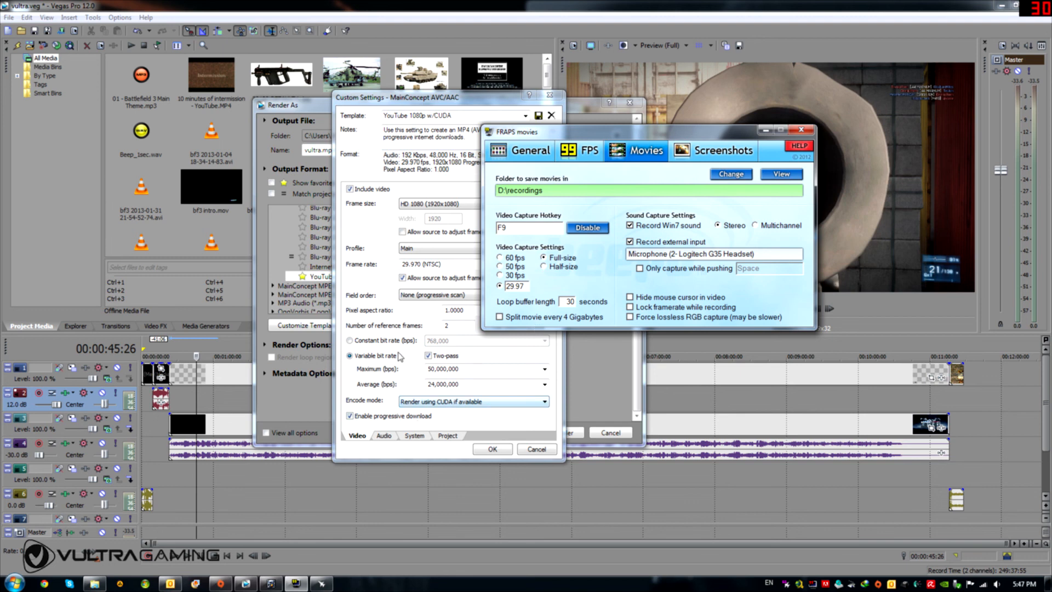
pyautogui.moveTo(429, 101); pyautogui.dragTo(403, 131)
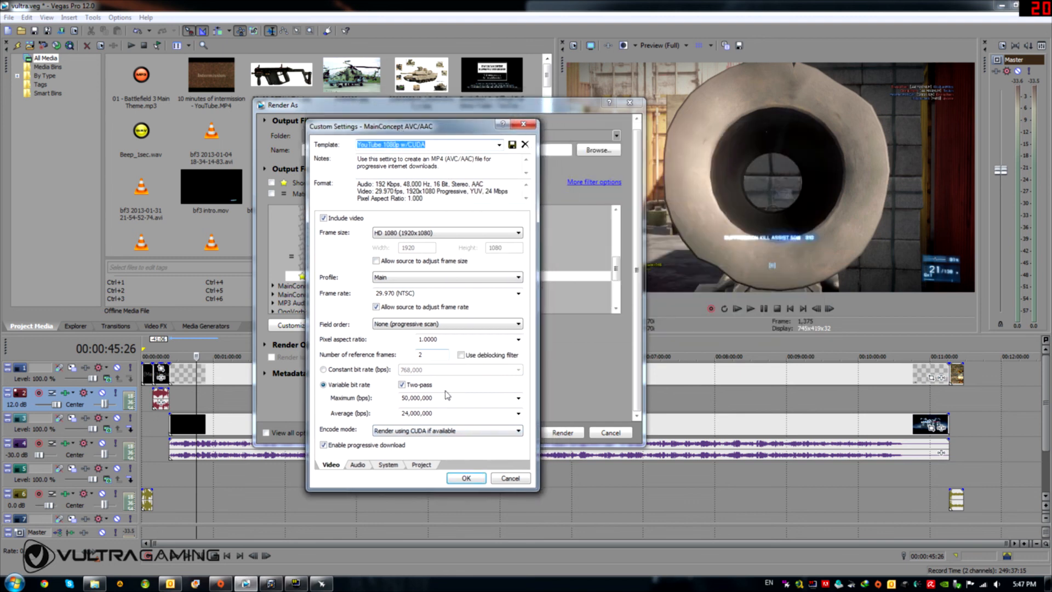